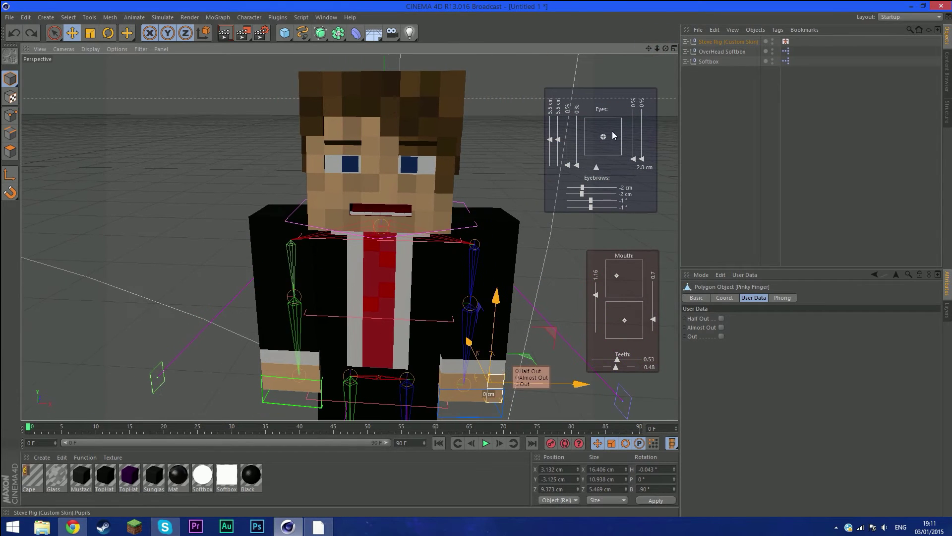
Step: Angle the eyebrows down into an angry frown and select the Steve Rig
left_click_drag(582, 187, 567, 208)
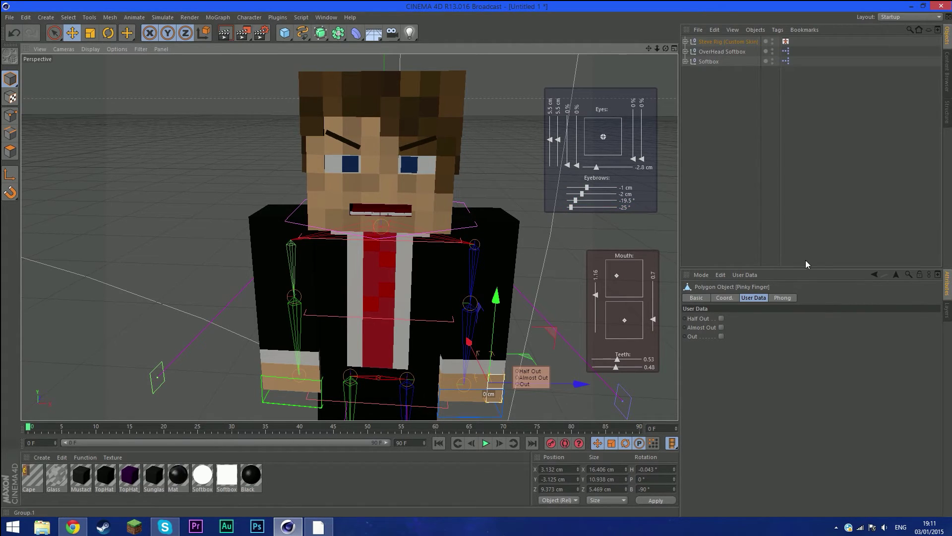
left_click(718, 41)
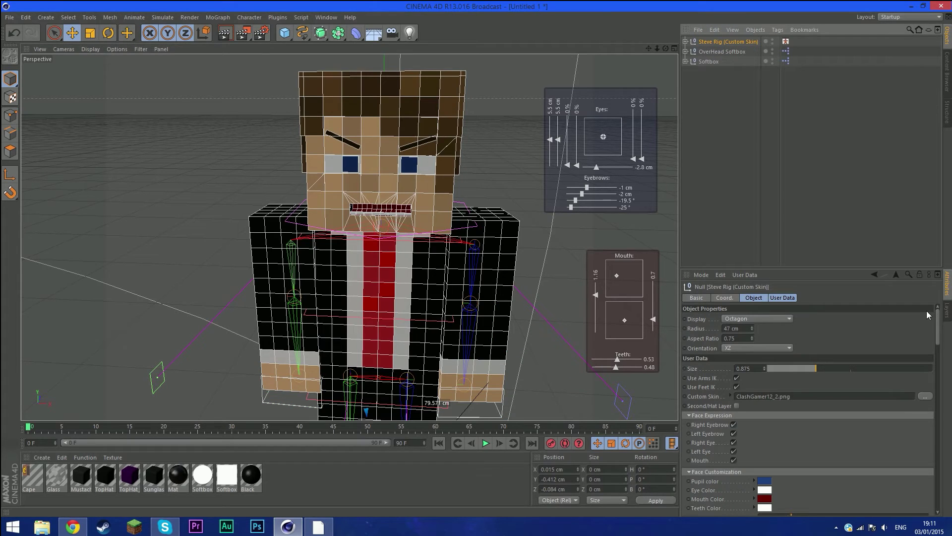
left_click_drag(938, 341, 929, 422)
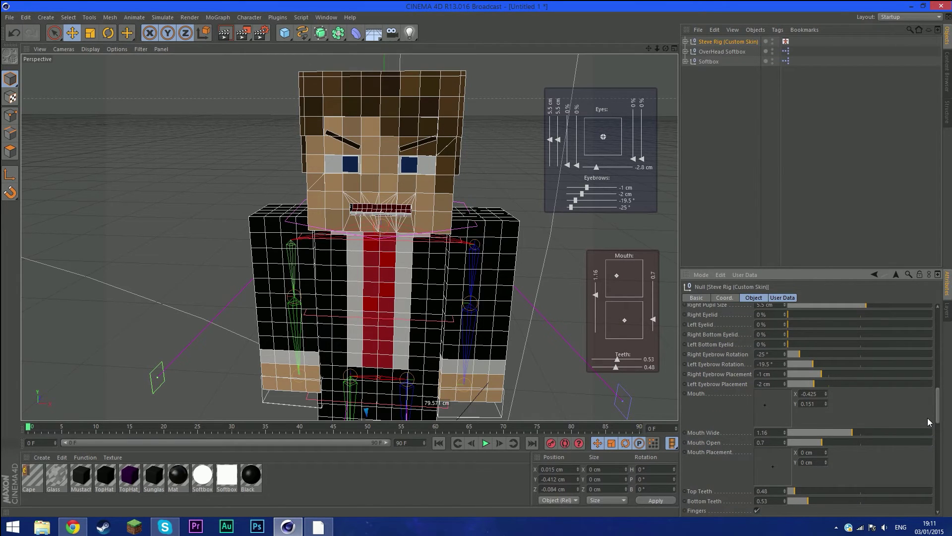
Step: Try moving the mouth up with Mouth Placement, undo it, and reframe the view
left_click_drag(771, 482, 770, 447)
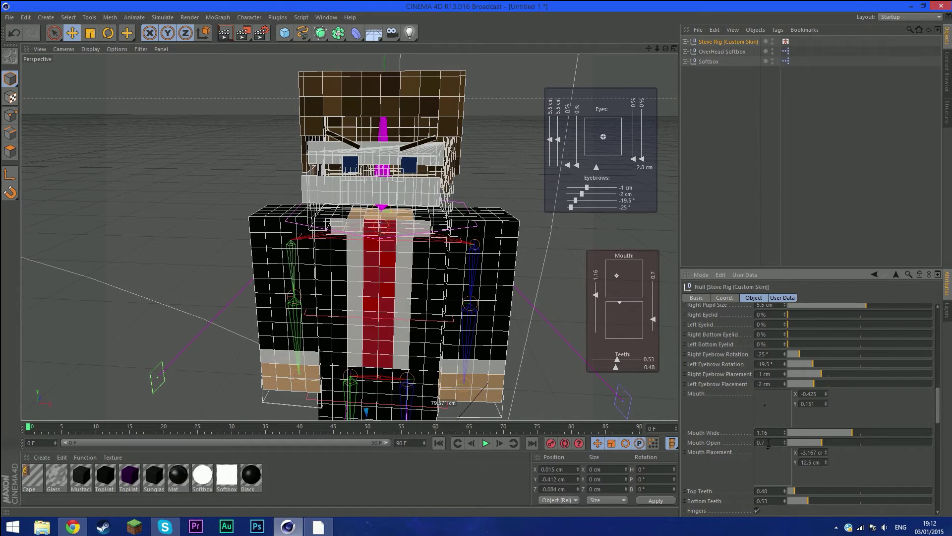
key("ctrl+z")
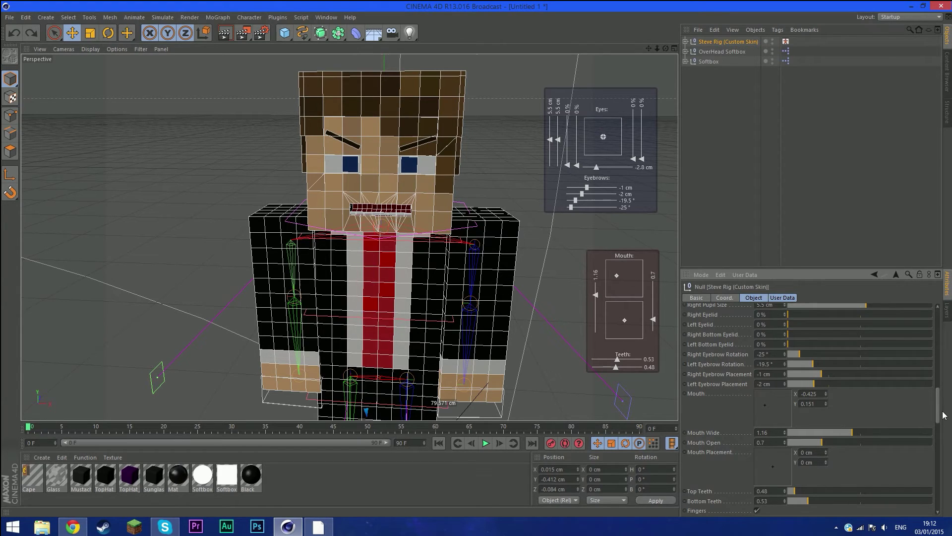
left_click_drag(941, 417, 941, 431)
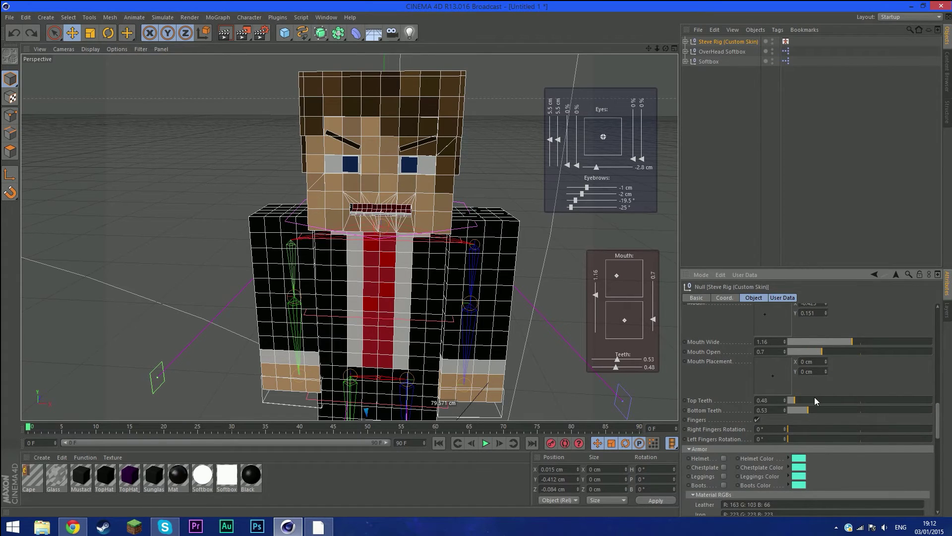
left_click_drag(941, 411, 928, 315)
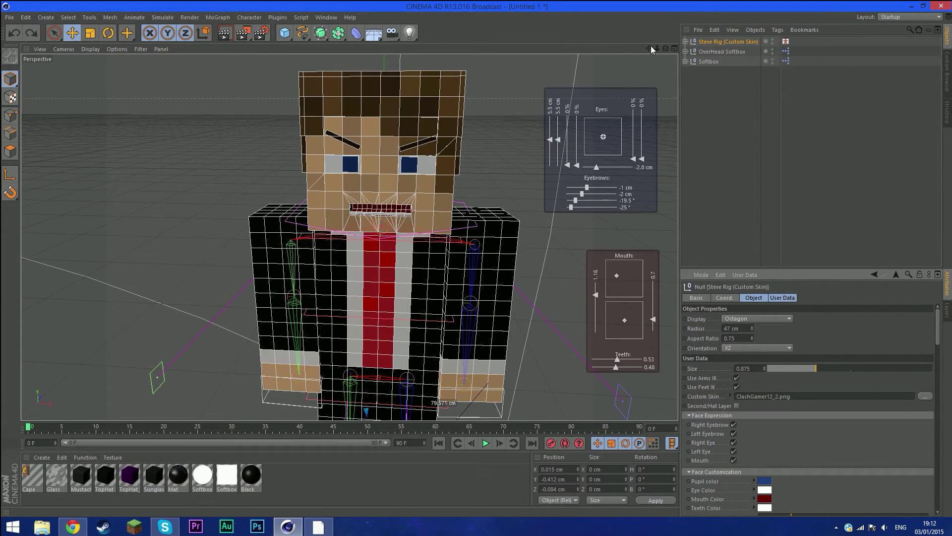
mouse_move(650, 48)
left_mouse_down()
mouse_move(673, 55)
mouse_move(615, 49)
mouse_move(653, 48)
left_mouse_up()
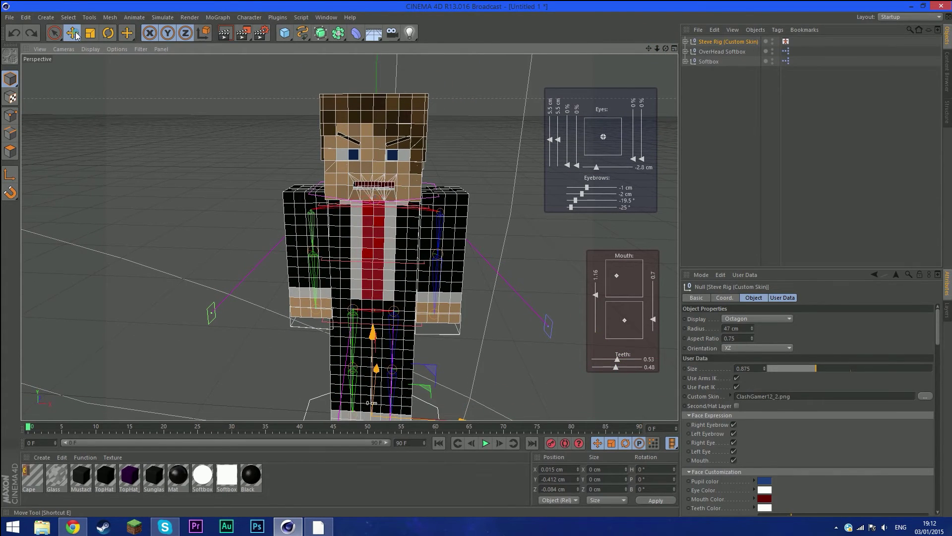
Step: Raise and bend the left arm with its hand controller, turning the hand about 20 degrees
left_click(72, 32)
left_click(303, 330)
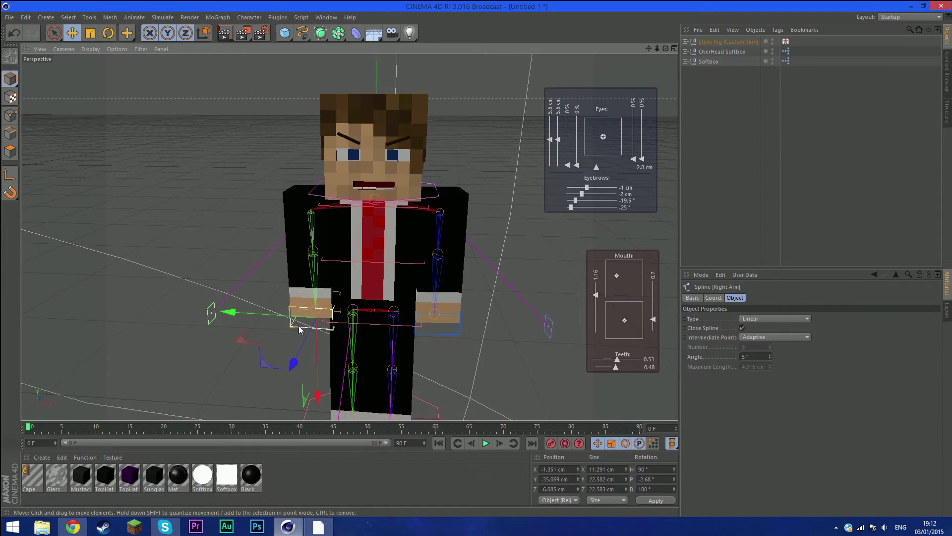
left_click(450, 332)
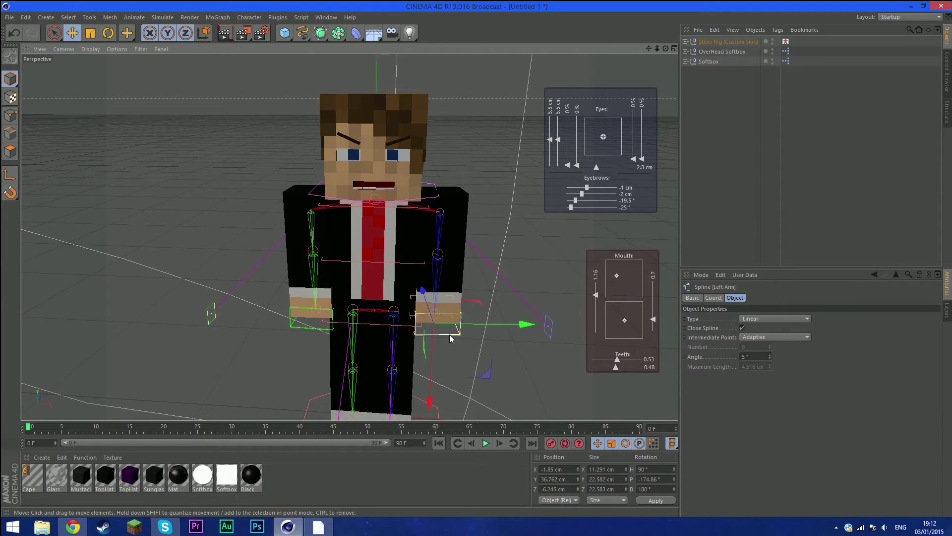
left_click_drag(522, 325, 548, 323)
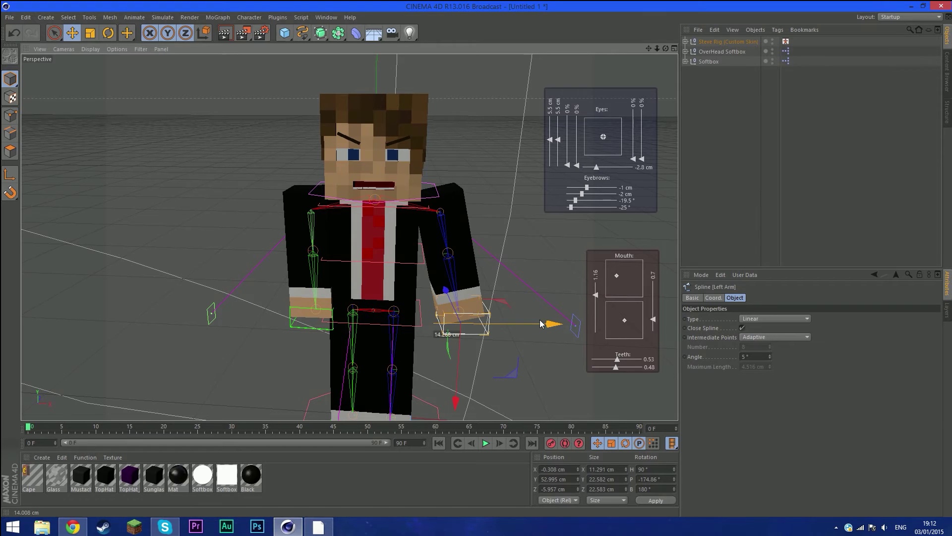
left_click_drag(457, 320, 452, 303)
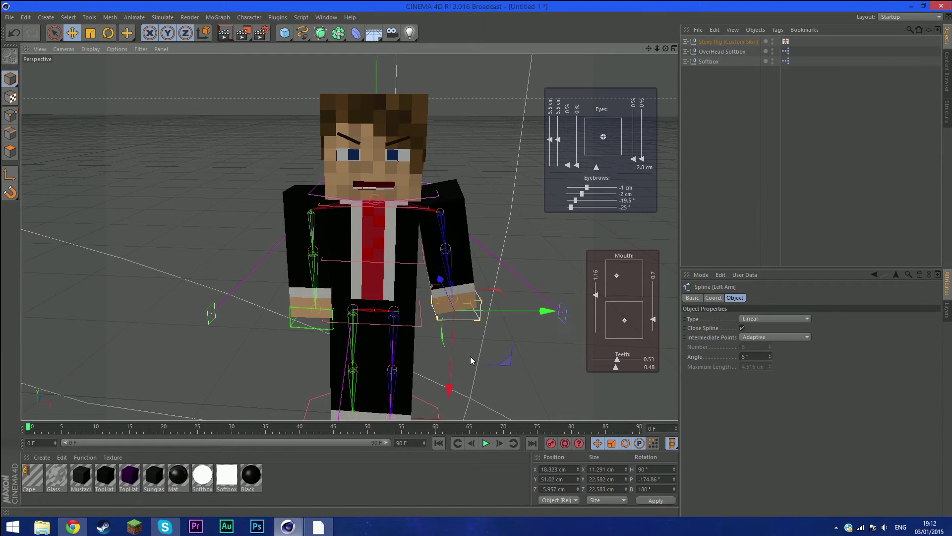
left_click_drag(450, 360, 431, 332)
left_click(108, 33)
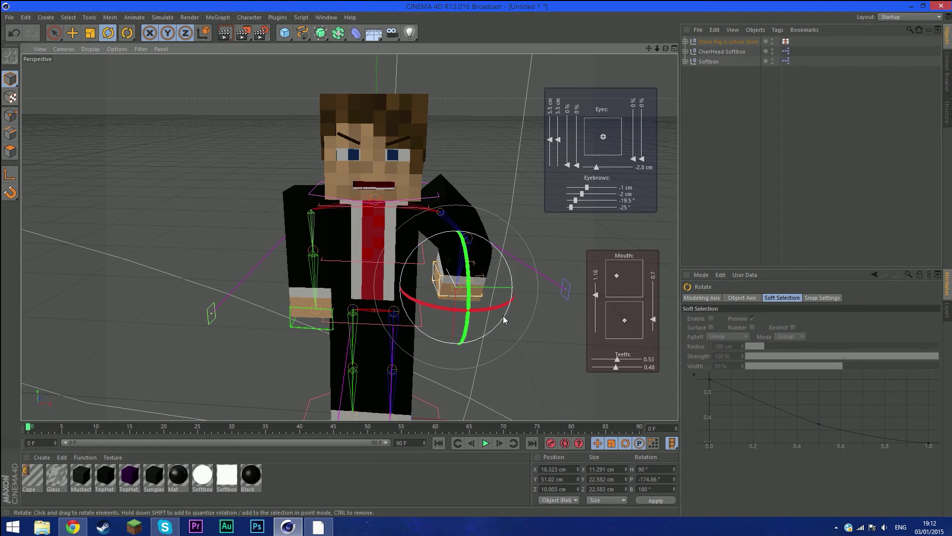
left_click_drag(502, 312, 546, 295)
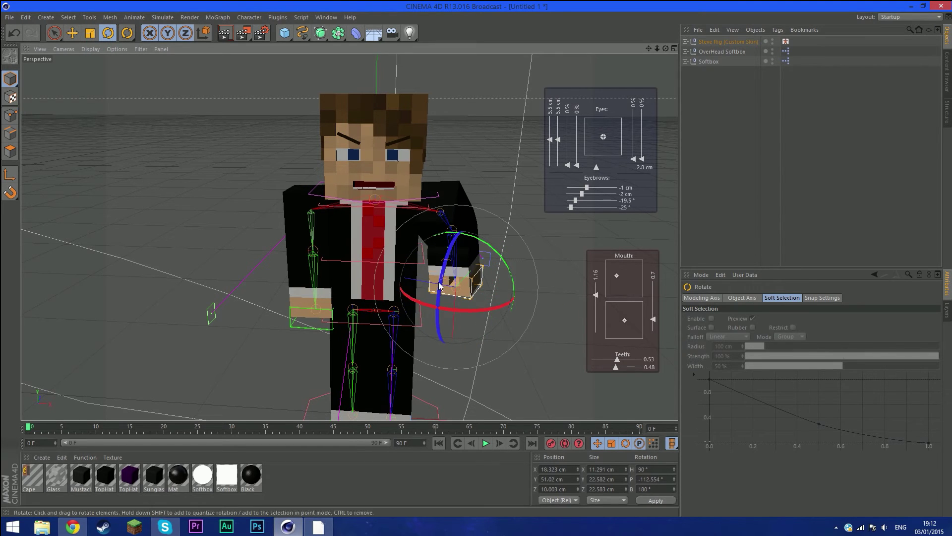
Step: Lift the right hand controller to bend the right arm and twist the hand
left_click(328, 327)
key("e")
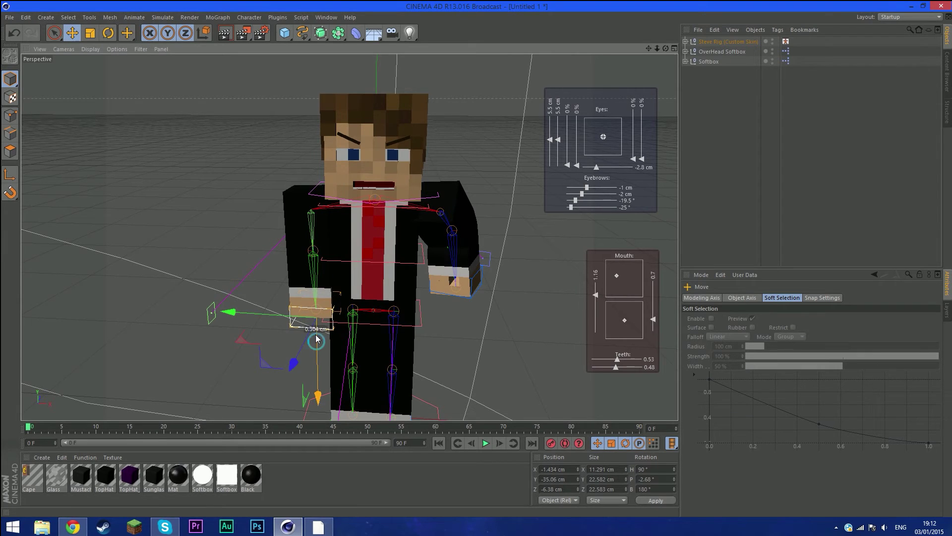
left_click_drag(315, 343, 308, 320)
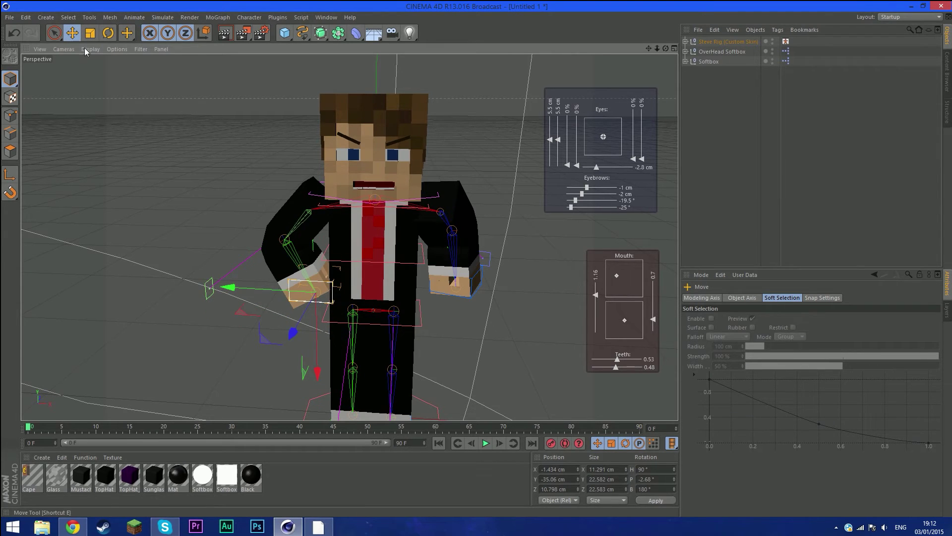
left_click(108, 33)
left_click_drag(342, 313, 233, 288)
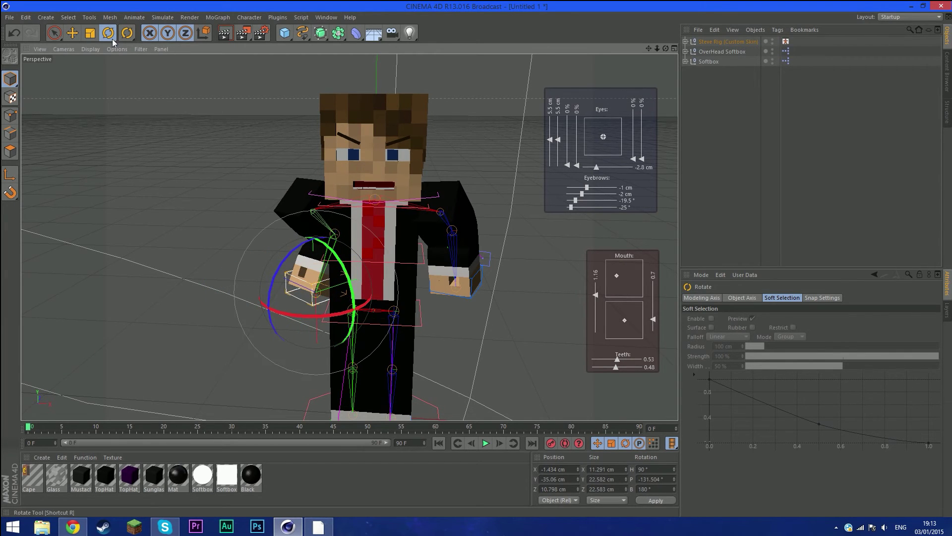
left_click(72, 33)
left_click_drag(304, 306, 281, 305)
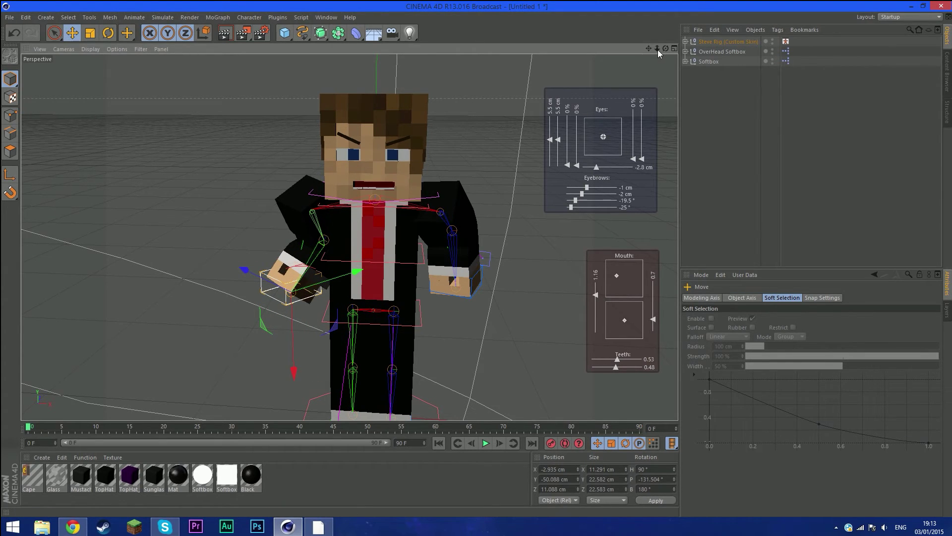
Step: Move both foot controllers up and outward into a wider stance, then reselect Steve Rig
left_click_drag(657, 49, 397, 405)
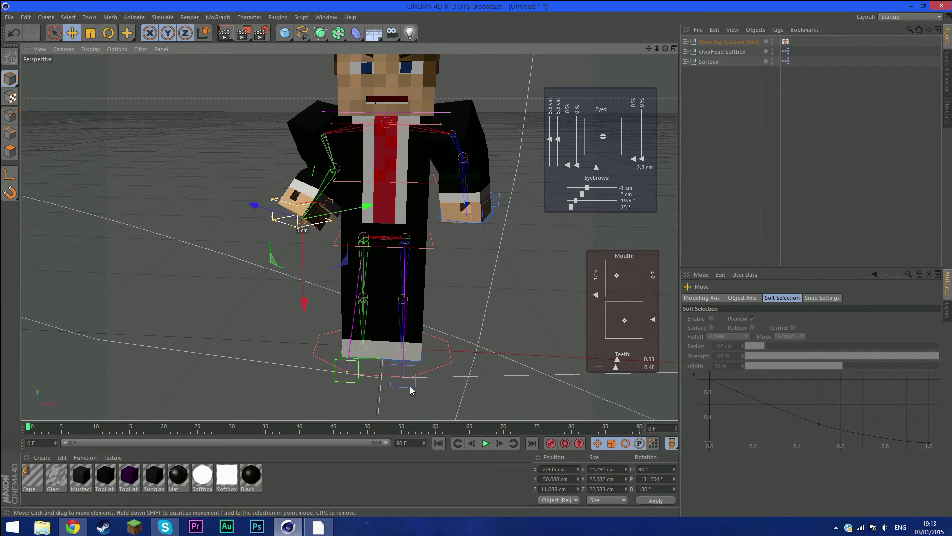
left_click(414, 355)
left_click_drag(414, 389, 428, 385)
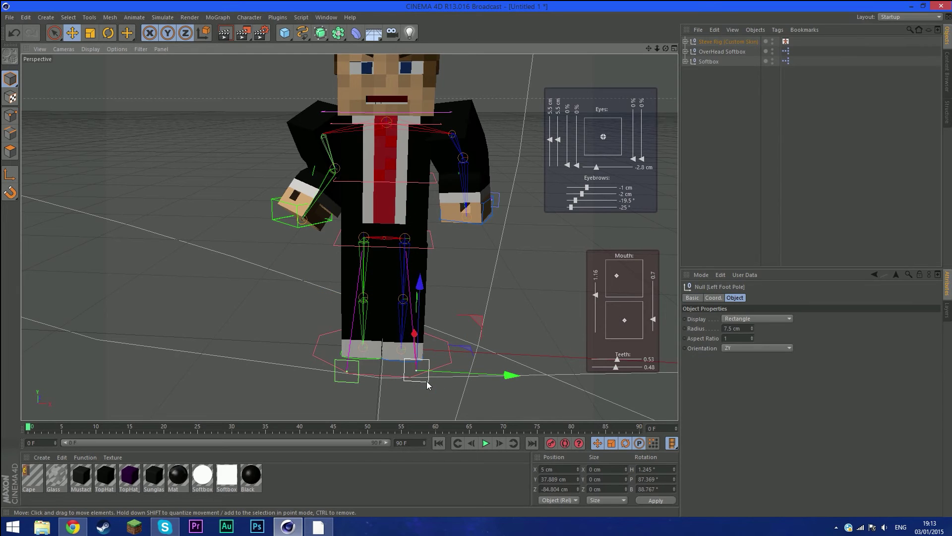
key("ctrl+z")
scroll(425, 360, "up", 2)
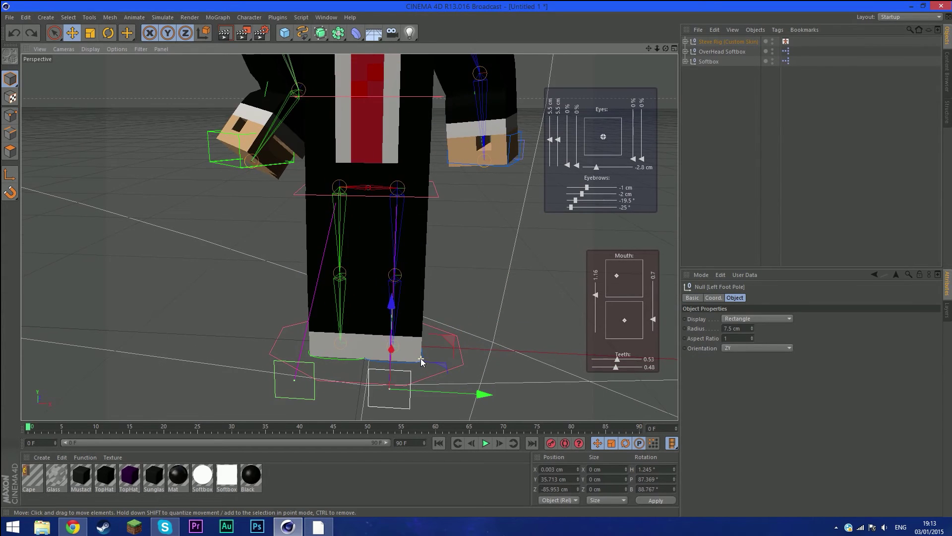
mouse_move(418, 362)
left_mouse_down()
mouse_move(437, 351)
mouse_move(424, 345)
left_mouse_up()
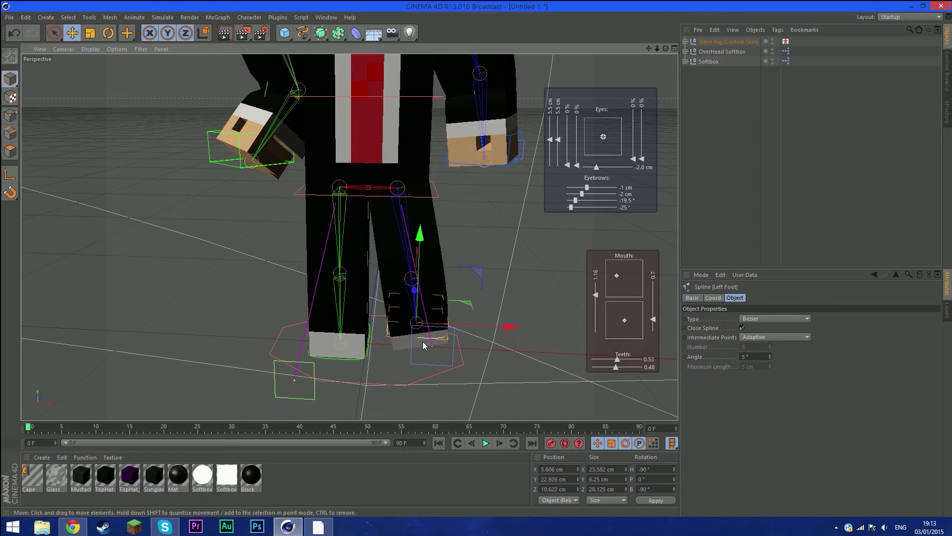
left_click(354, 361)
left_click_drag(350, 361, 326, 342)
left_click(503, 266)
left_click_drag(647, 45, 663, 204)
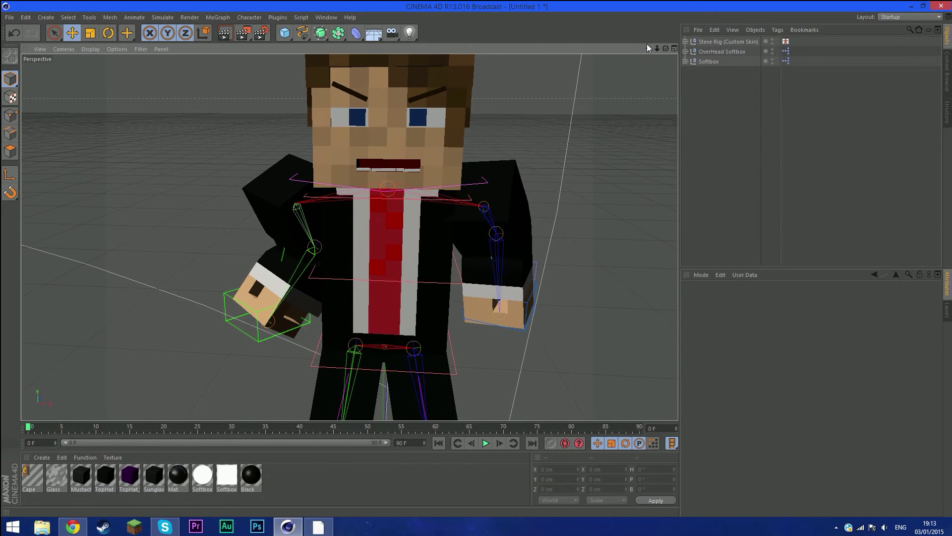
left_click(729, 41)
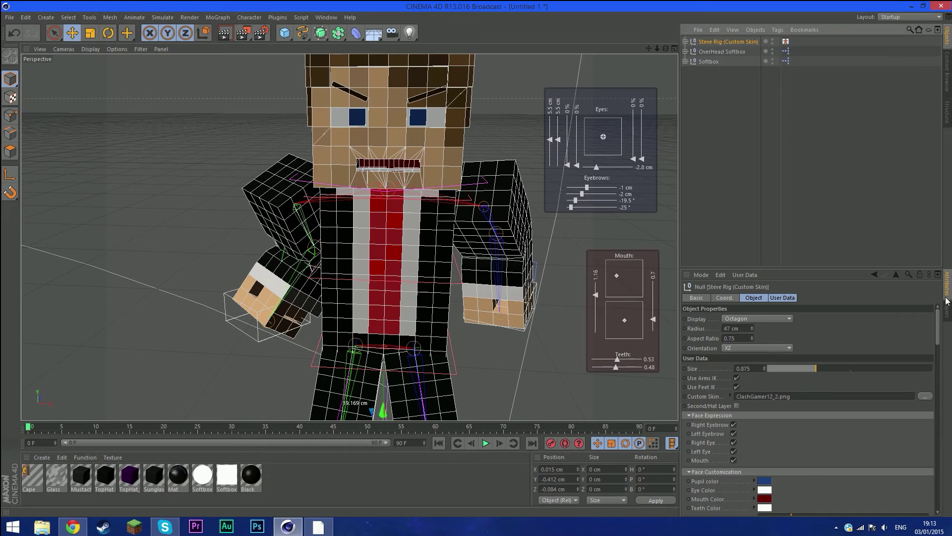
Step: Enable the left-hand sword, deselect Steve Rig, and dolly out to show the whole figure
left_click_drag(938, 318, 934, 435)
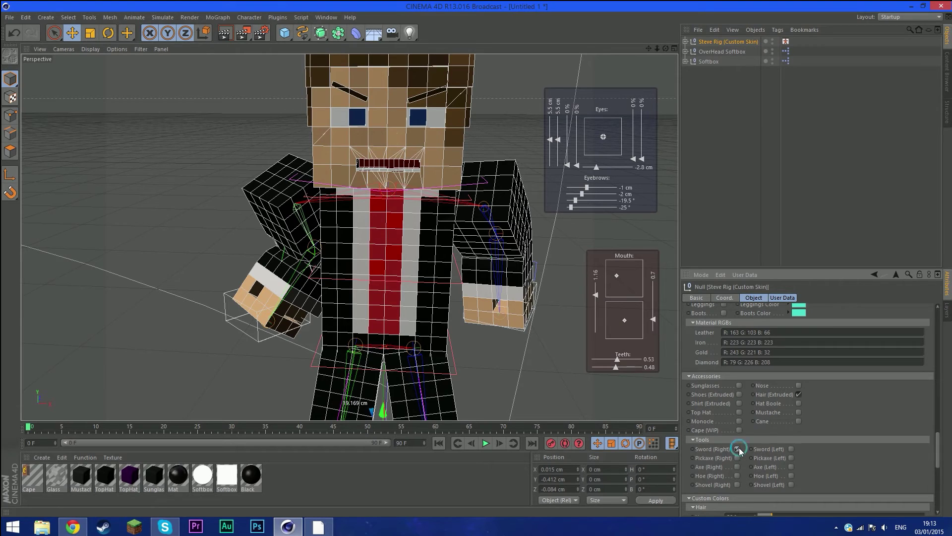
left_click(791, 449)
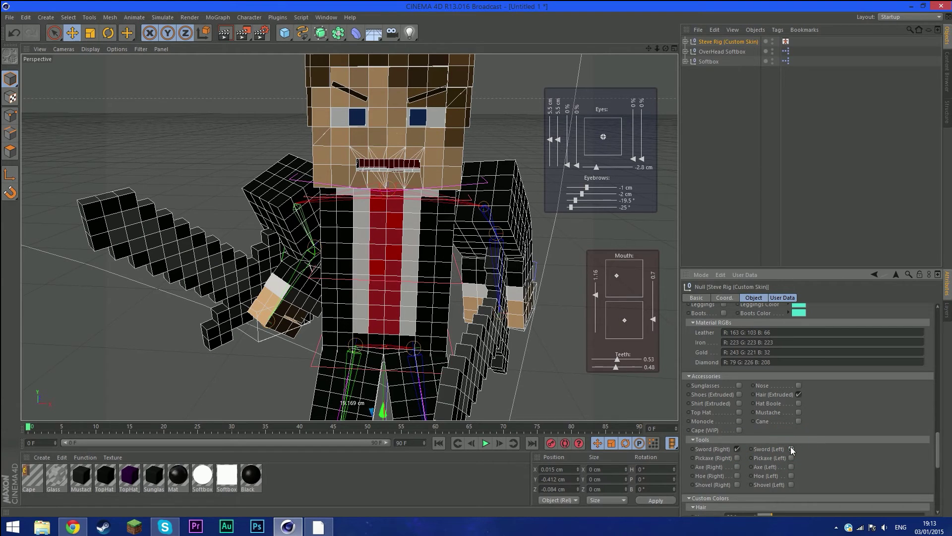
left_click(730, 121)
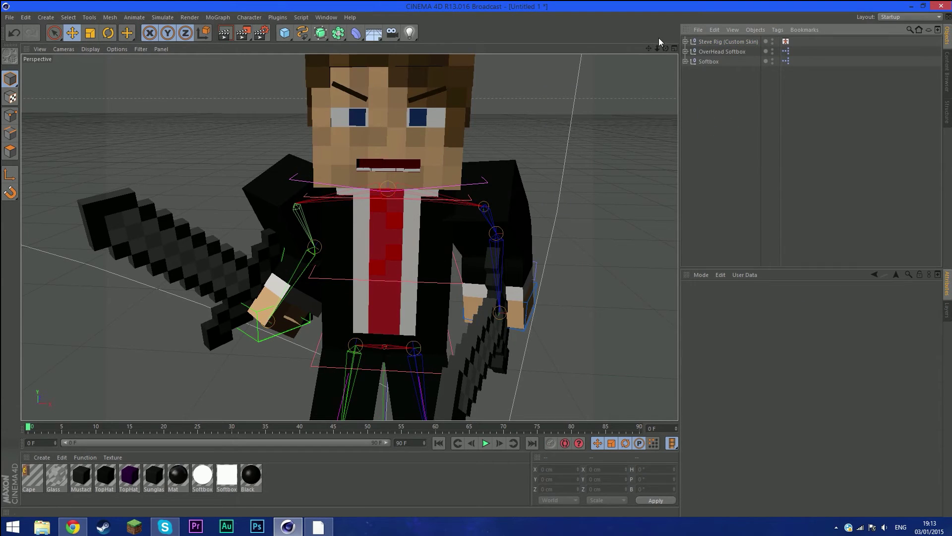
mouse_move(657, 49)
left_mouse_down()
mouse_move(605, 49)
mouse_move(669, 50)
mouse_move(647, 48)
mouse_move(657, 48)
left_mouse_up()
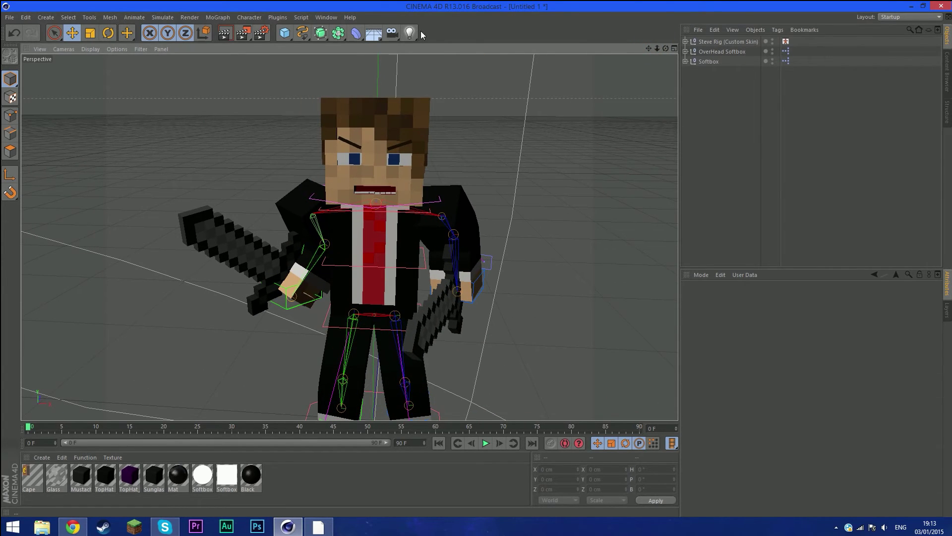
Step: Add an infinite light and try lowering it below the character, then undo
left_click_drag(418, 41, 460, 78)
scroll(532, 336, "down", 2)
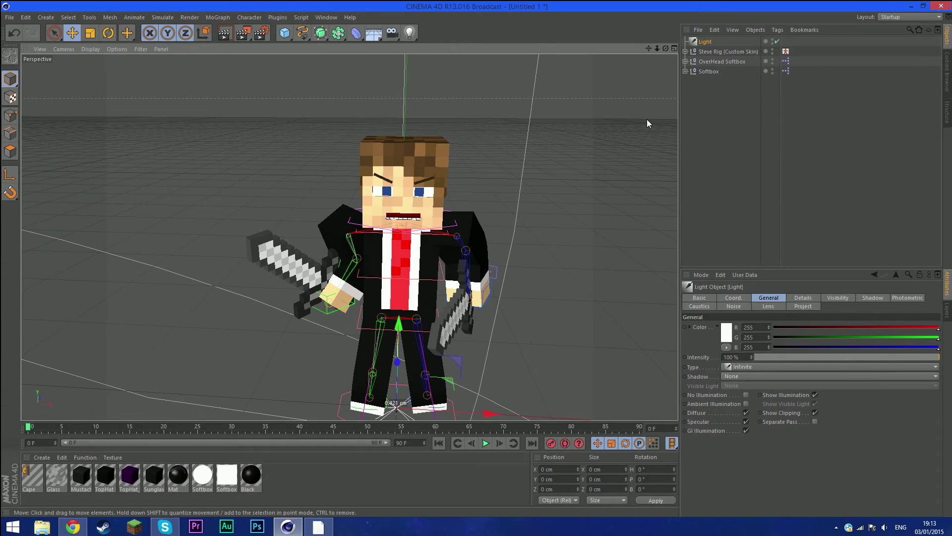
left_click_drag(648, 49, 646, 20)
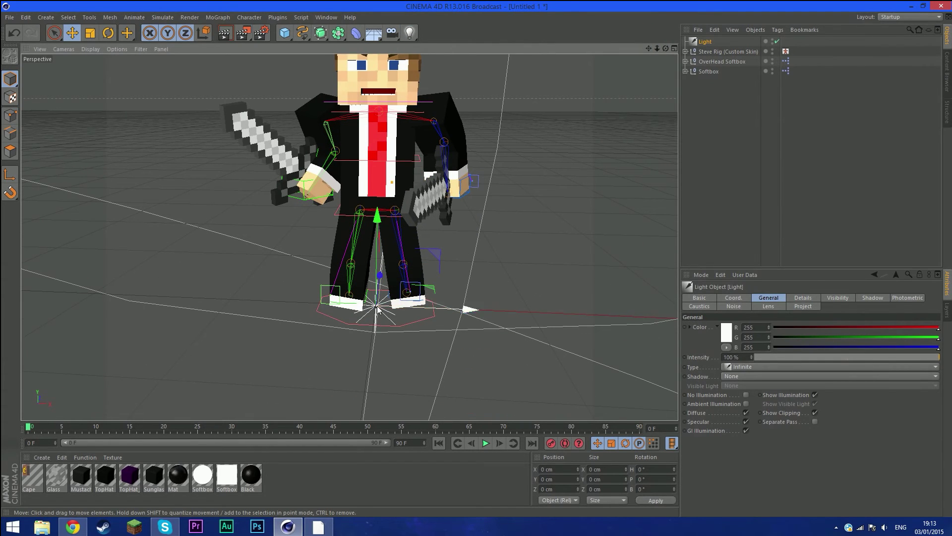
left_click_drag(376, 306, 375, 350)
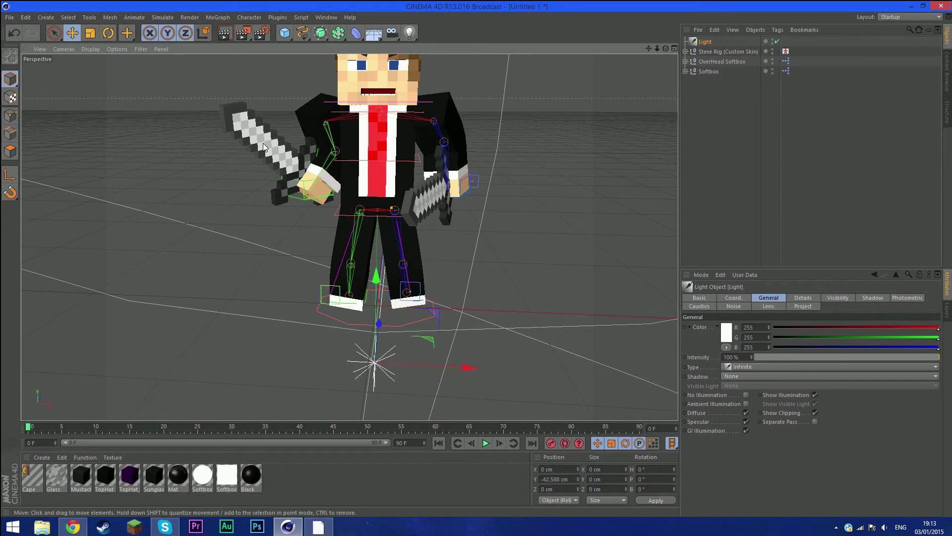
key("ctrl+z")
key("ctrl+z")
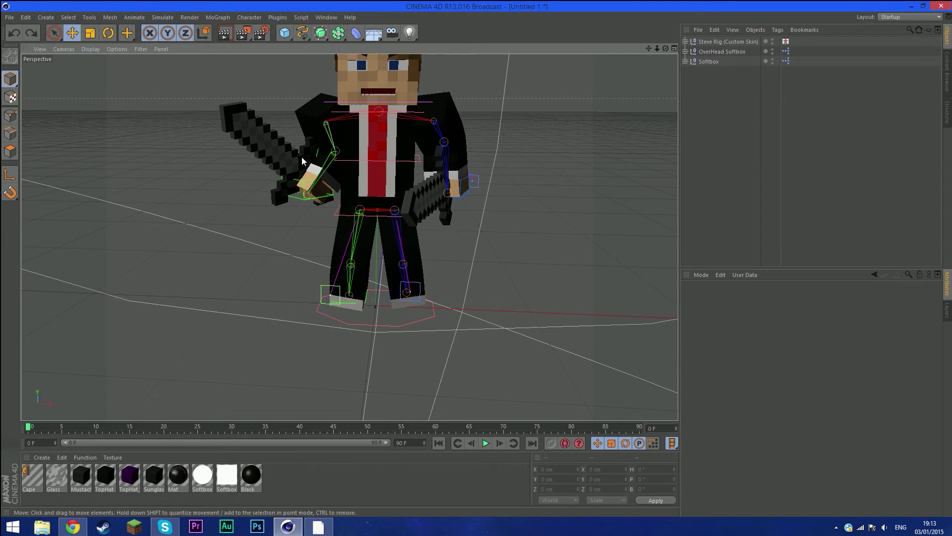
Step: Add an Infinite Light and place it in front of the character at chest height
left_click(415, 38)
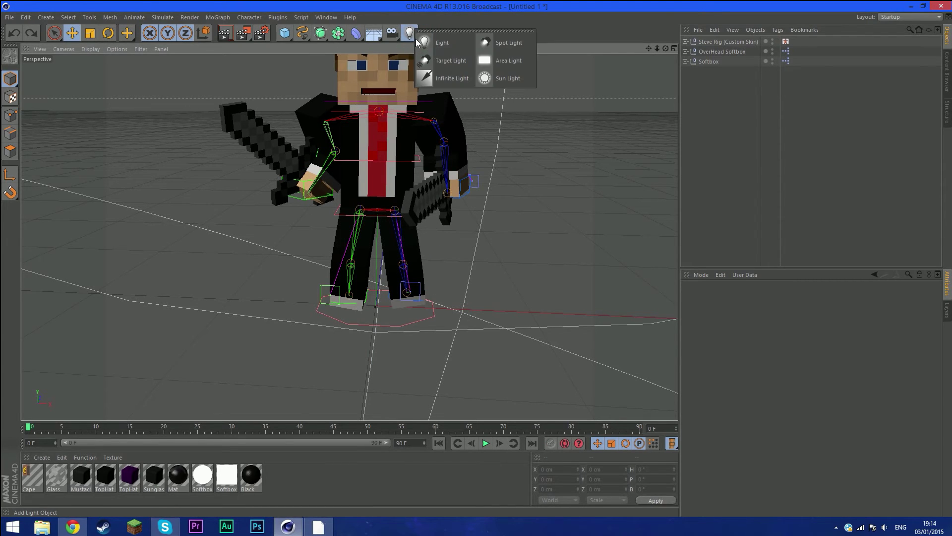
left_click(427, 78)
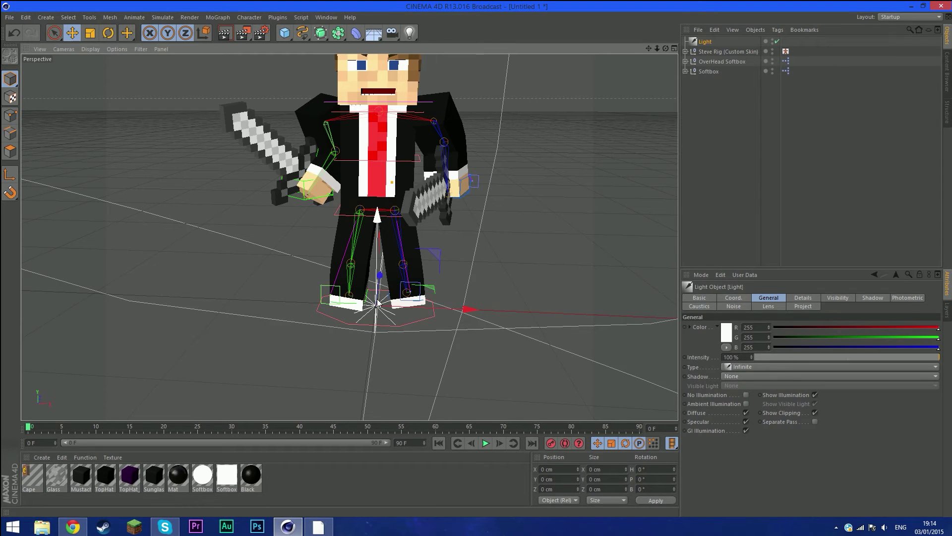
left_click_drag(380, 282, 368, 323)
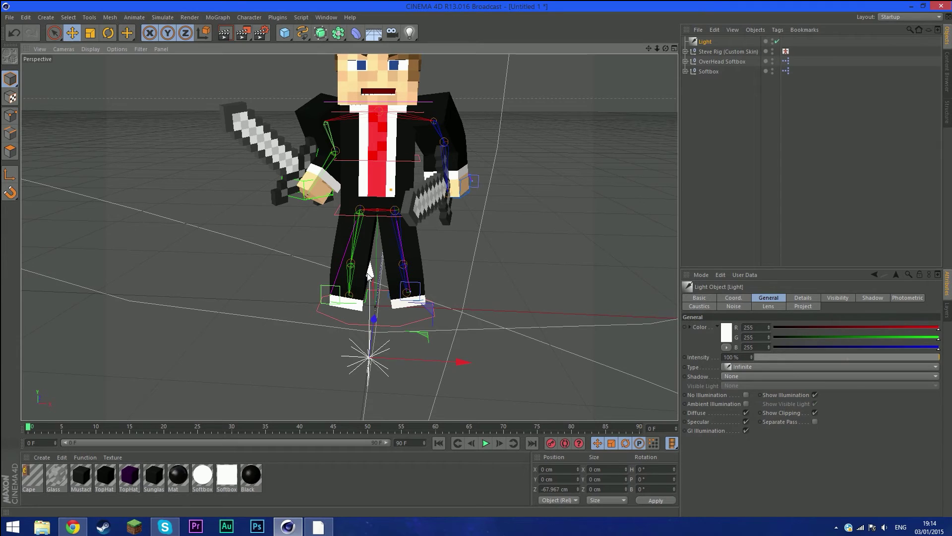
left_click_drag(368, 275, 370, 70)
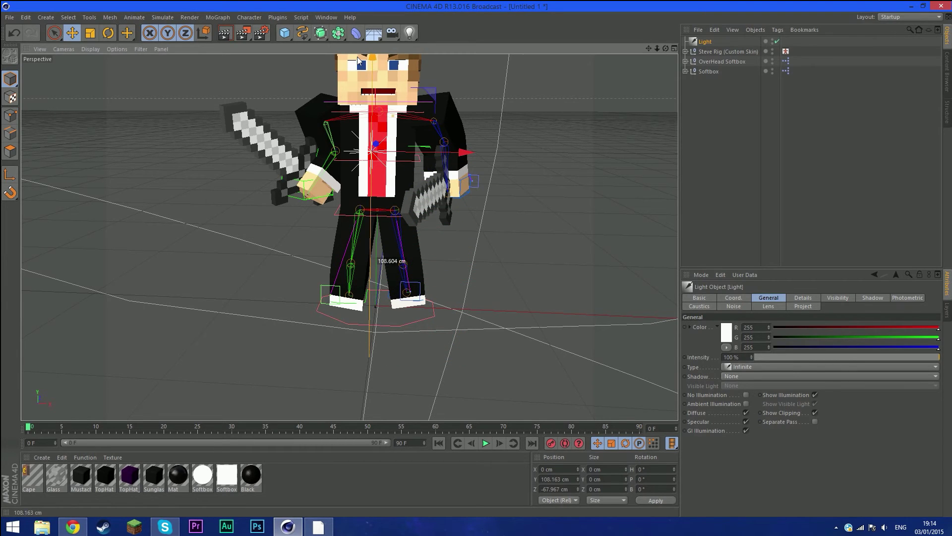
Step: Orbit around the character to check the light's placement from the side and back
left_click_drag(662, 48, 253, 176)
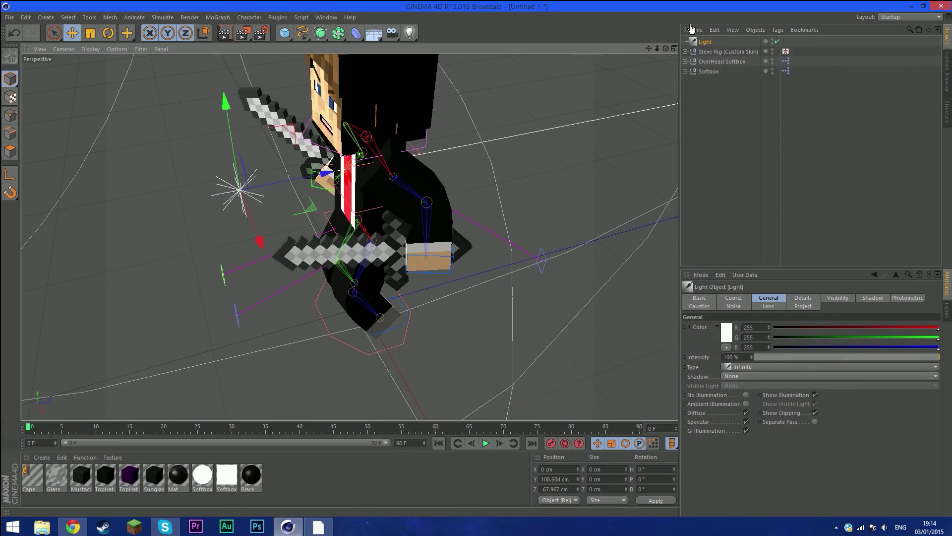
left_click_drag(666, 49, 873, 90)
left_click_drag(349, 237, 496, 149)
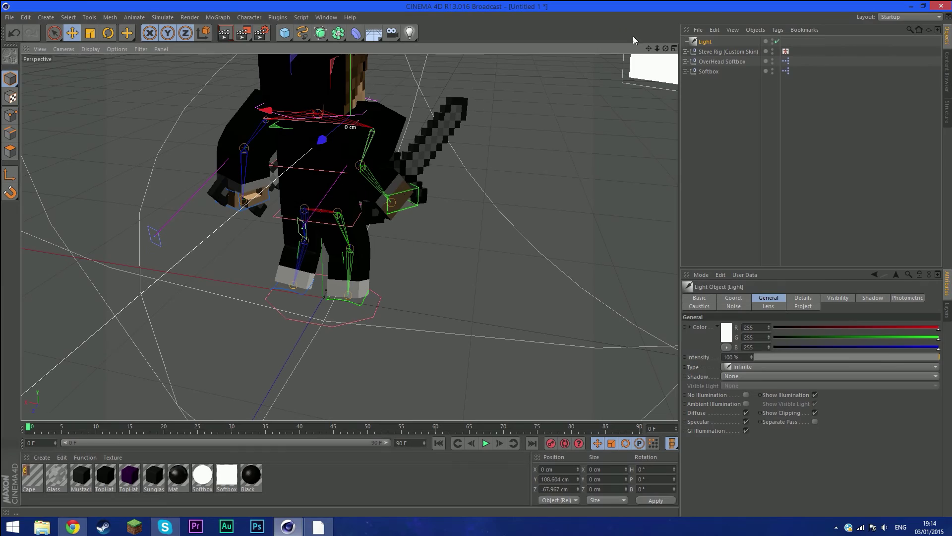
left_click_drag(667, 52, 644, 98)
left_click_drag(665, 49, 349, 237)
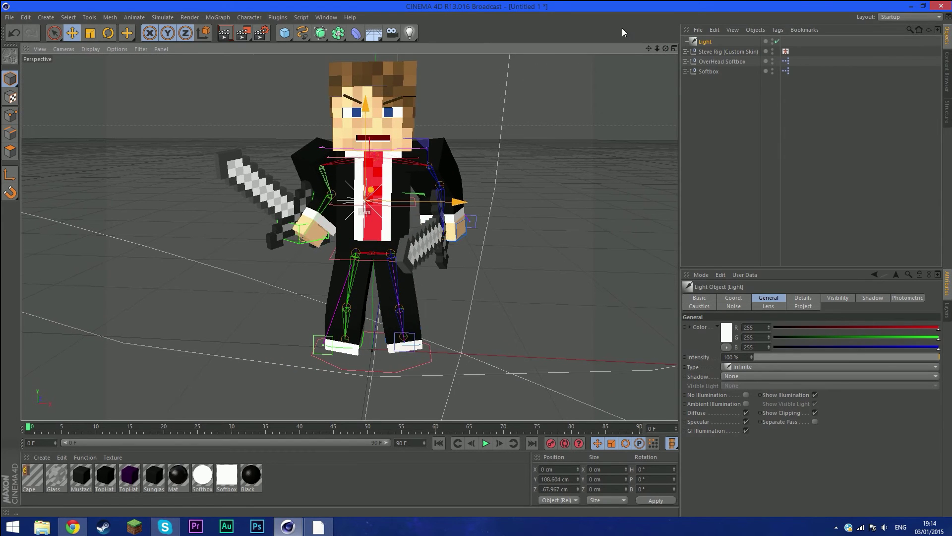
left_click(260, 33)
Step: Set the render output size to 1920 × 1080 pixels
left_click_drag(259, 4, 417, 62)
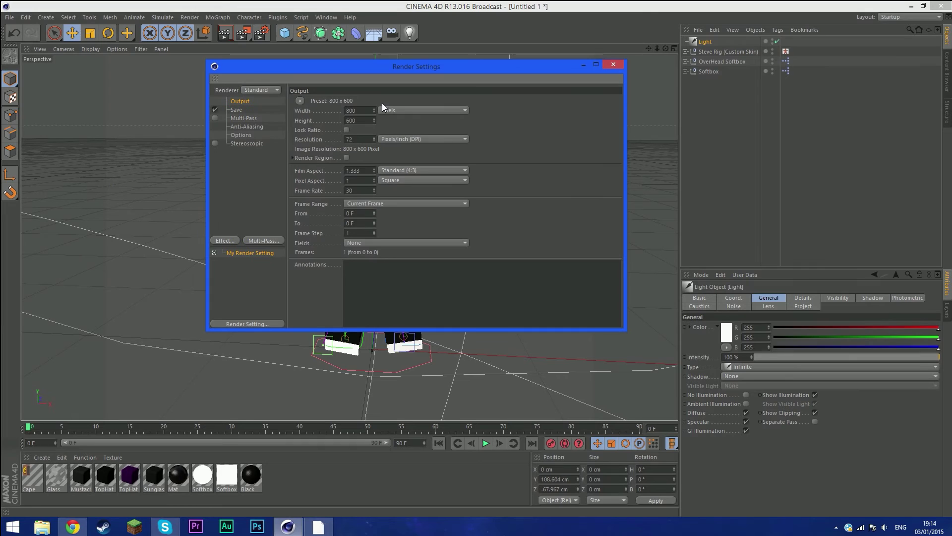
double_click(347, 110)
type("1920")
key("Return")
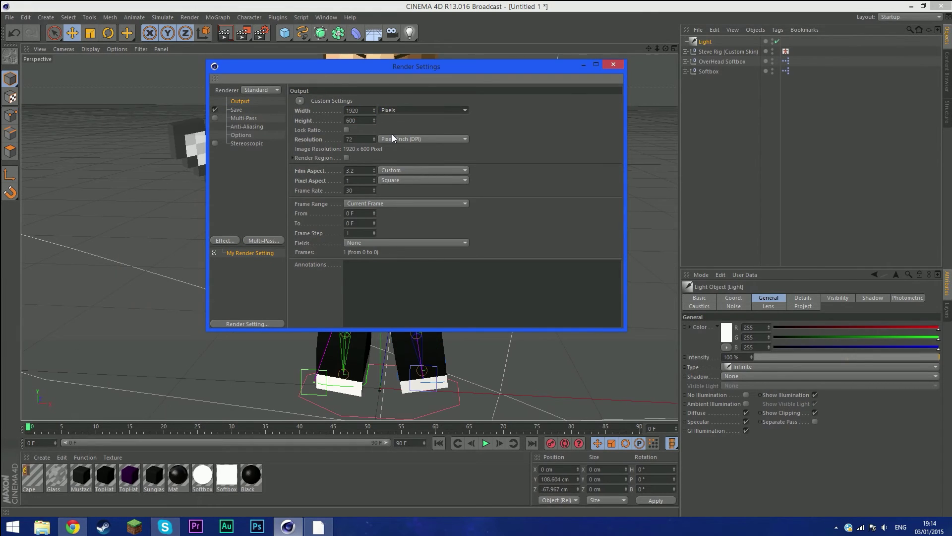
left_click_drag(359, 120, 329, 113)
type("1080")
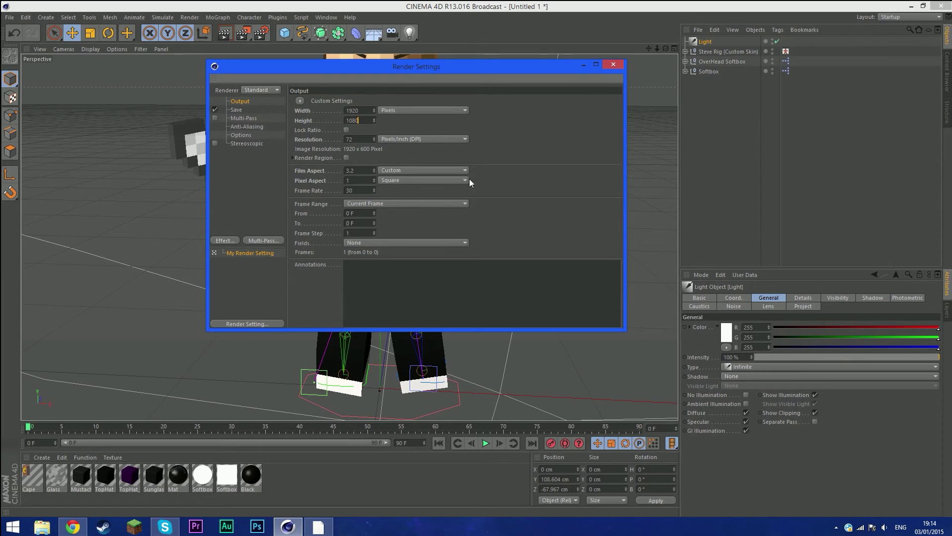
Step: Save renders as PNG with Alpha Channel enabled, then reframe the character
left_click(233, 110)
left_click(373, 130)
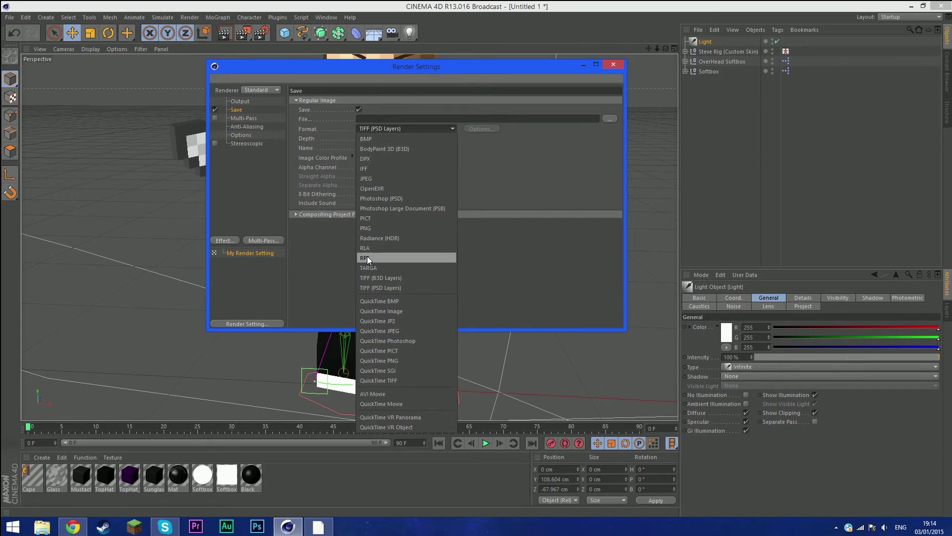
left_click(367, 229)
left_click(359, 167)
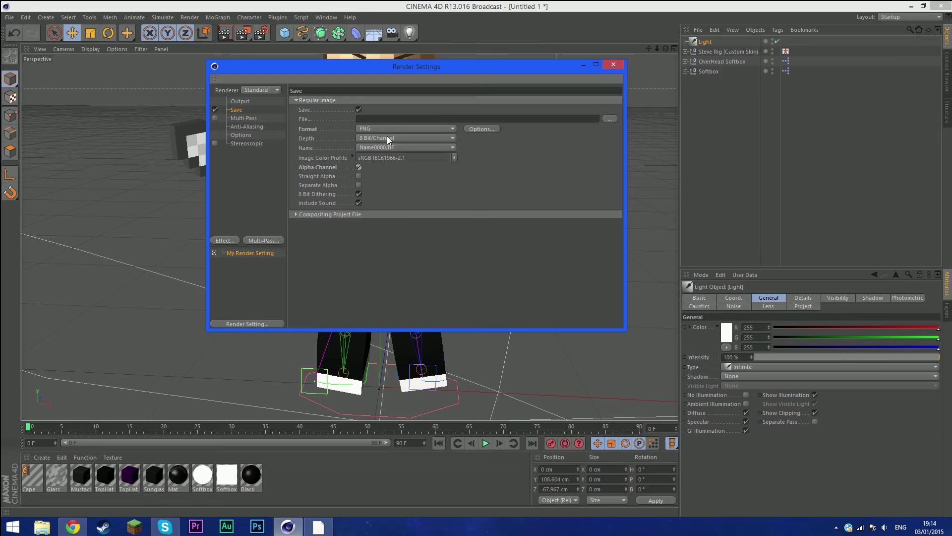
left_click(613, 65)
mouse_move(648, 49)
left_mouse_down()
mouse_move(648, 109)
mouse_move(663, 34)
mouse_move(644, 49)
mouse_move(657, 53)
left_mouse_up()
middle_click_drag(349, 237, 350, 241, "alt")
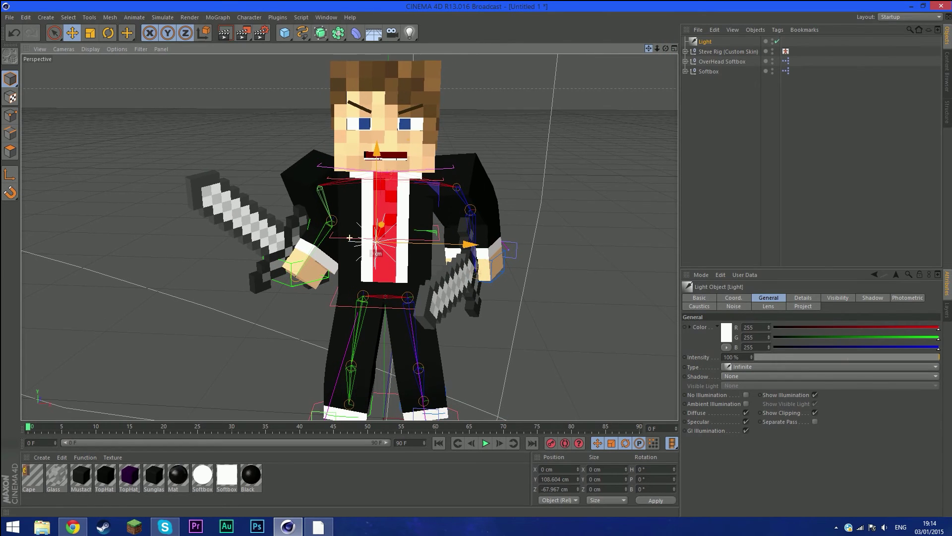
Step: Frame the character full-height and run a viewport test render of the lit figure
right_click_drag(349, 238, 340, 237, "alt")
middle_click_drag(349, 237, 350, 235, "alt")
mouse_move(646, 49)
left_mouse_down()
mouse_move(664, 59)
mouse_move(665, 43)
mouse_move(649, 47)
left_mouse_up()
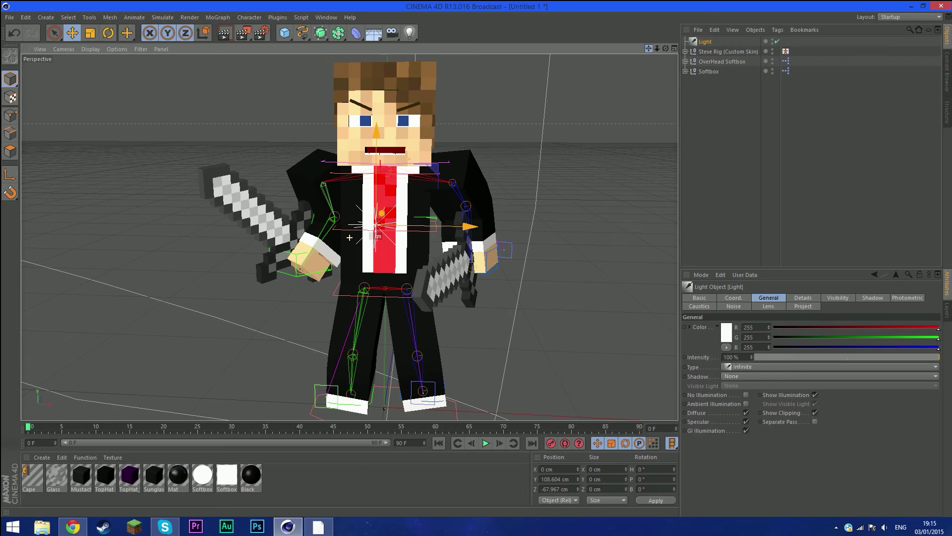
left_click(226, 32)
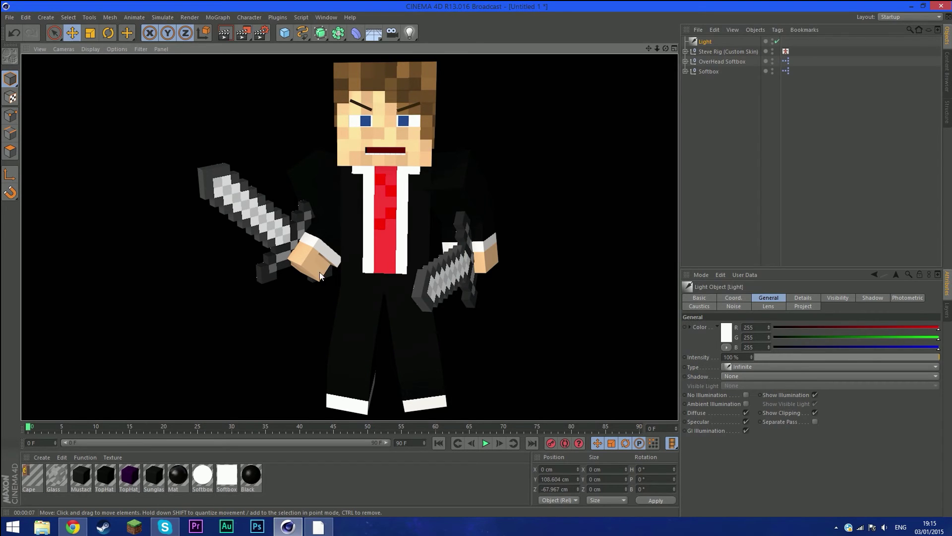
scroll(443, 185, "down", 3)
scroll(444, 185, "up", 3)
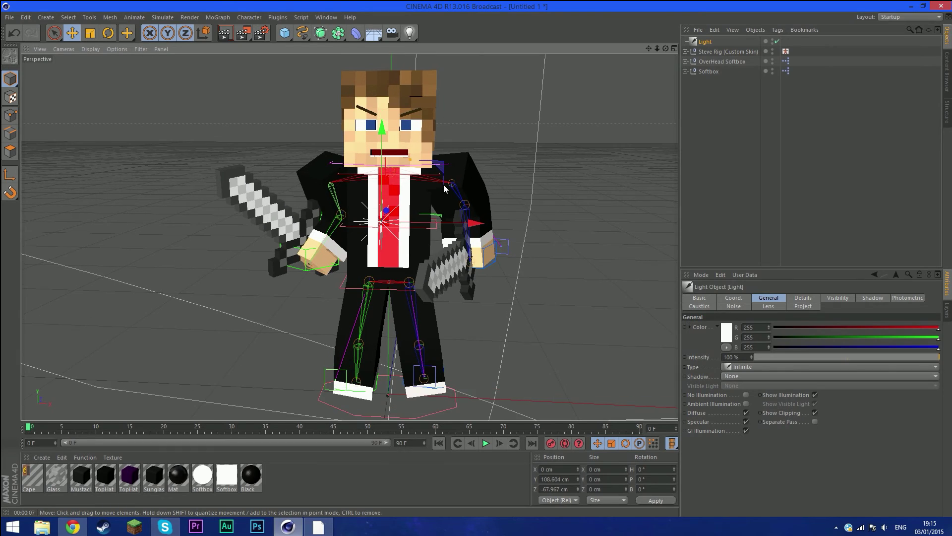
left_click(326, 17)
Step: Apply the High Quality preset from HyperRig Ultimate's Render Settings in the Content Browser
left_click(333, 67)
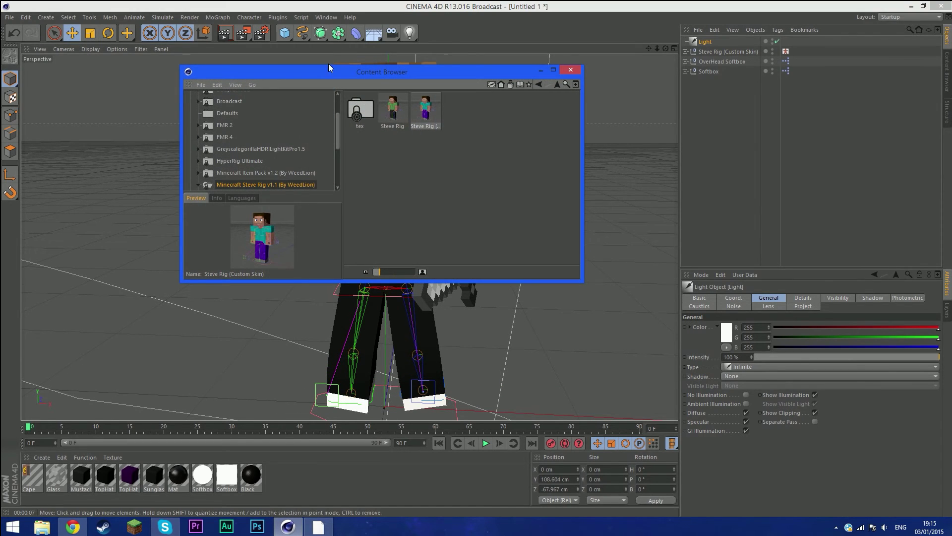
left_click(238, 161)
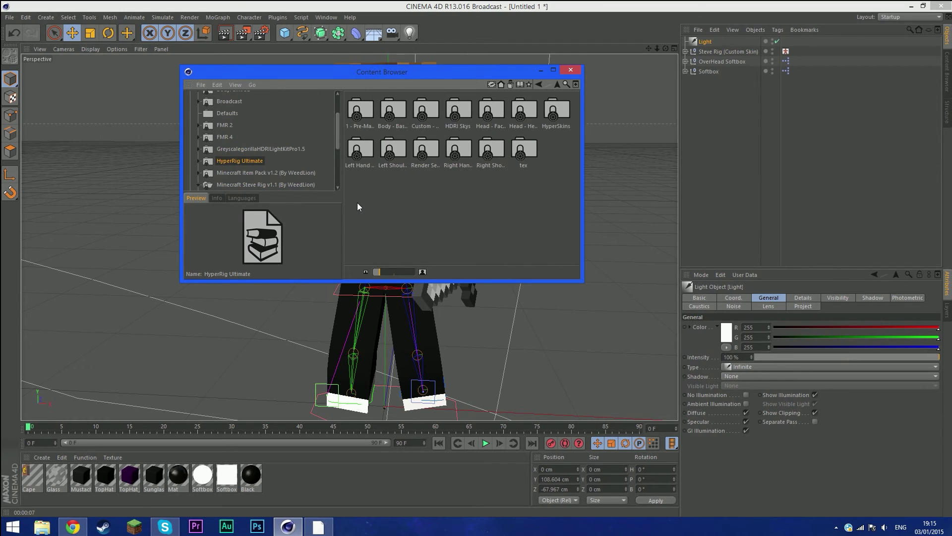
double_click(434, 151)
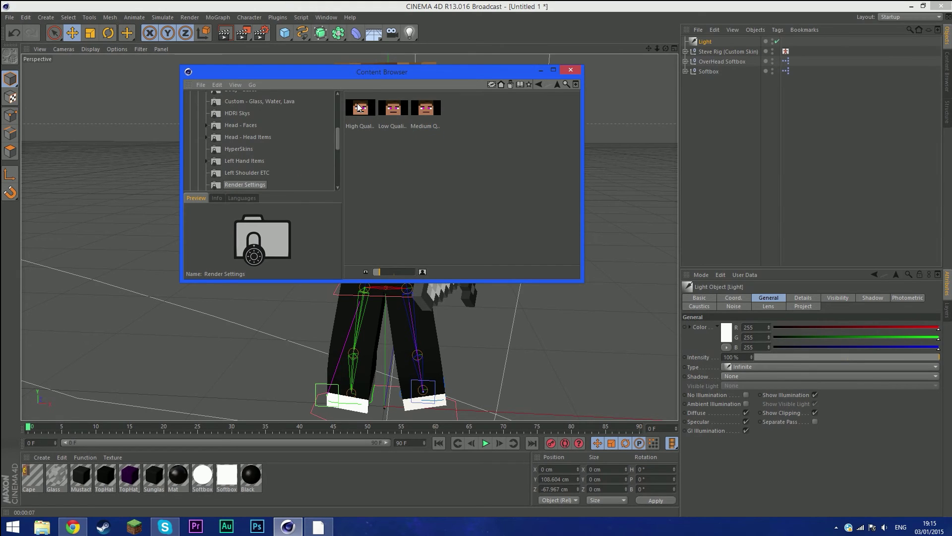
left_click(359, 108)
left_click(571, 70)
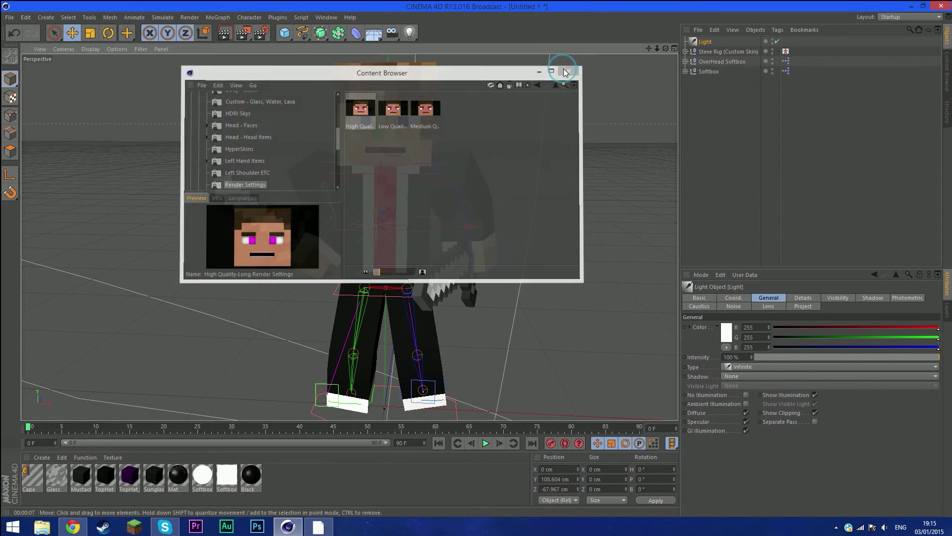
Step: Preview the view, then render the scene at 1280x720 into the Picture Viewer
left_click(227, 31)
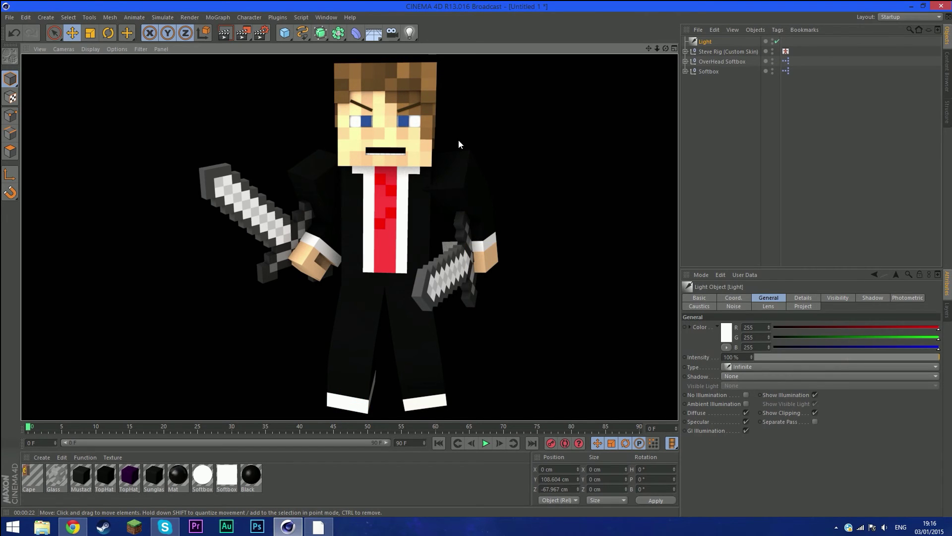
scroll(554, 153, "down", 1)
scroll(555, 154, "up", 1)
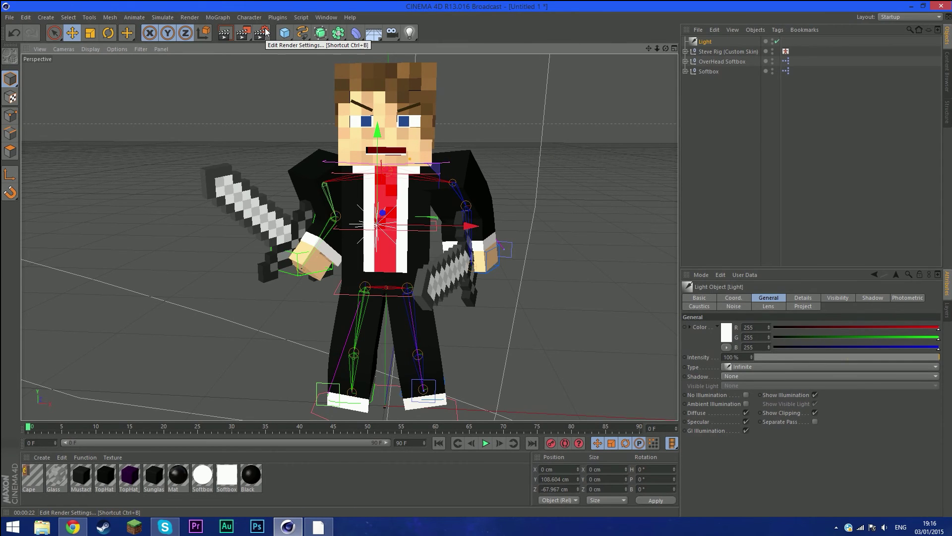
key("shift+r")
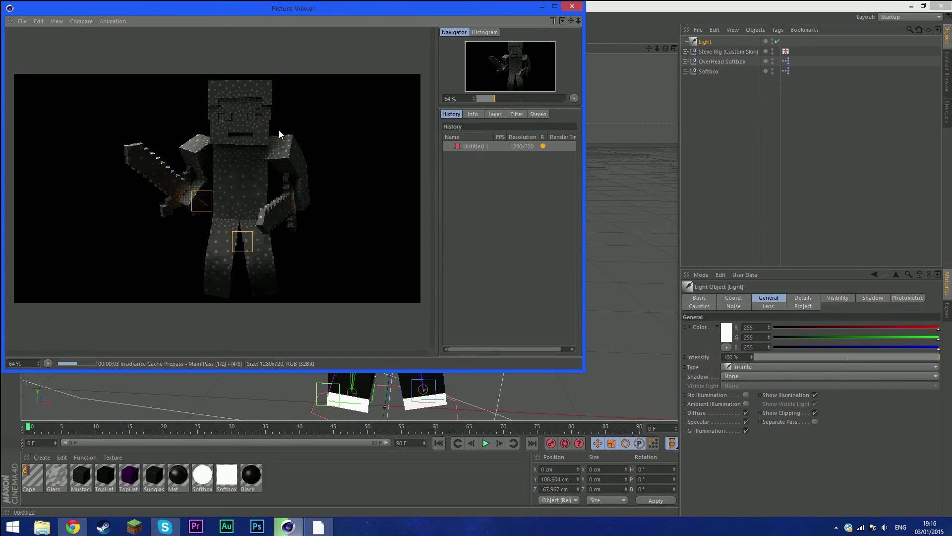
left_click_drag(243, 5, 351, 34)
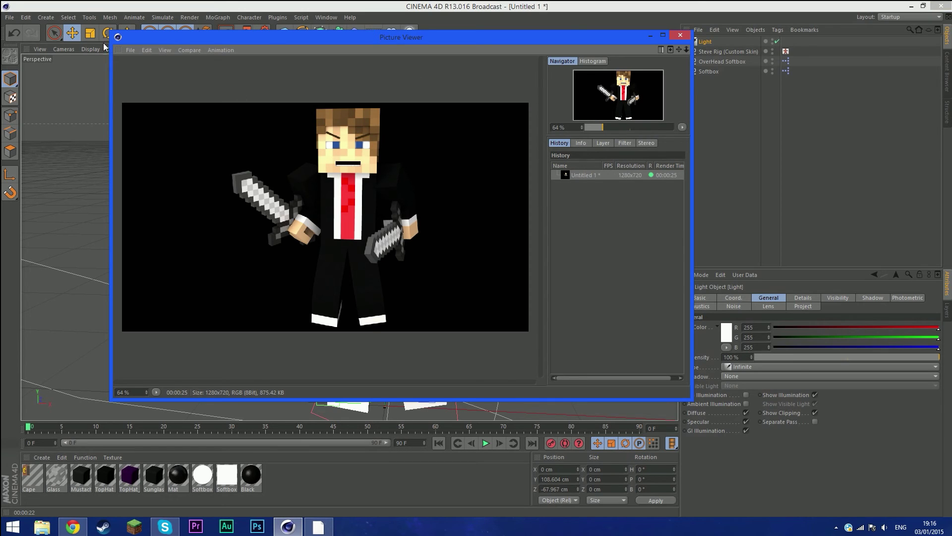
Step: Save the render as PNG, Untitled 1.png, on the Desktop and minimize the Picture Viewer
left_click(128, 50)
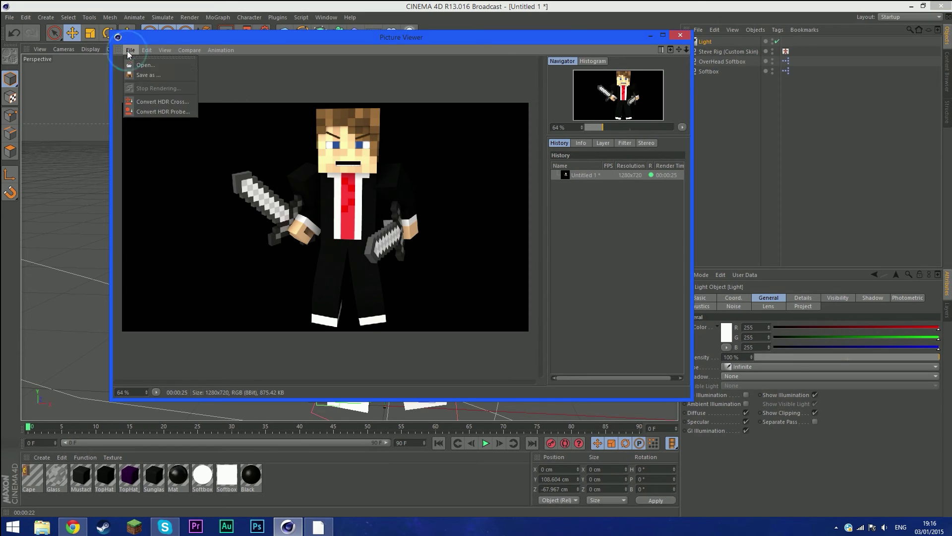
left_click(146, 76)
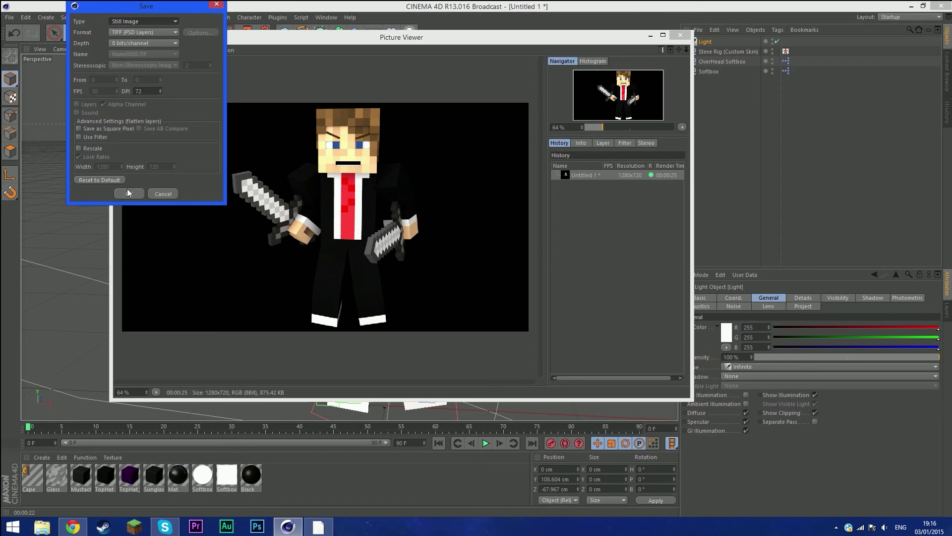
left_click(157, 33)
left_click(120, 137)
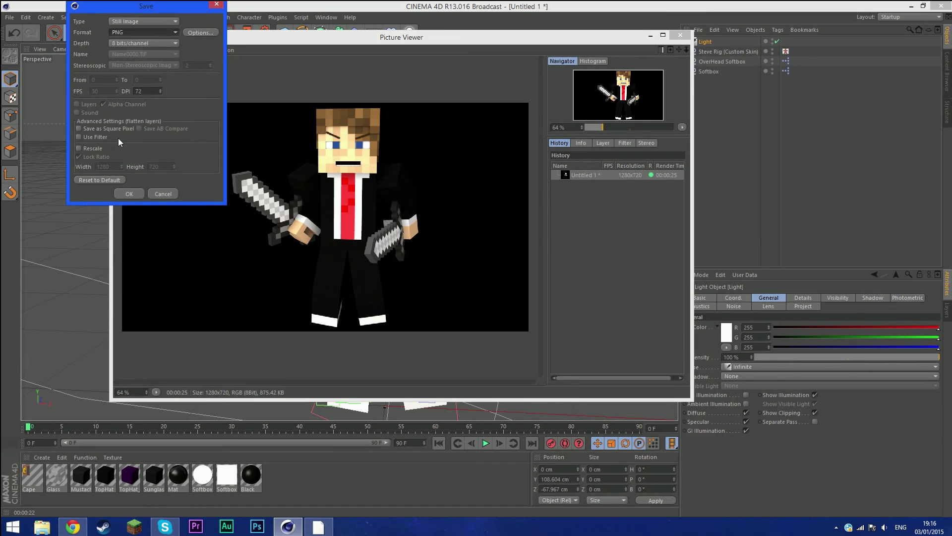
left_click(130, 192)
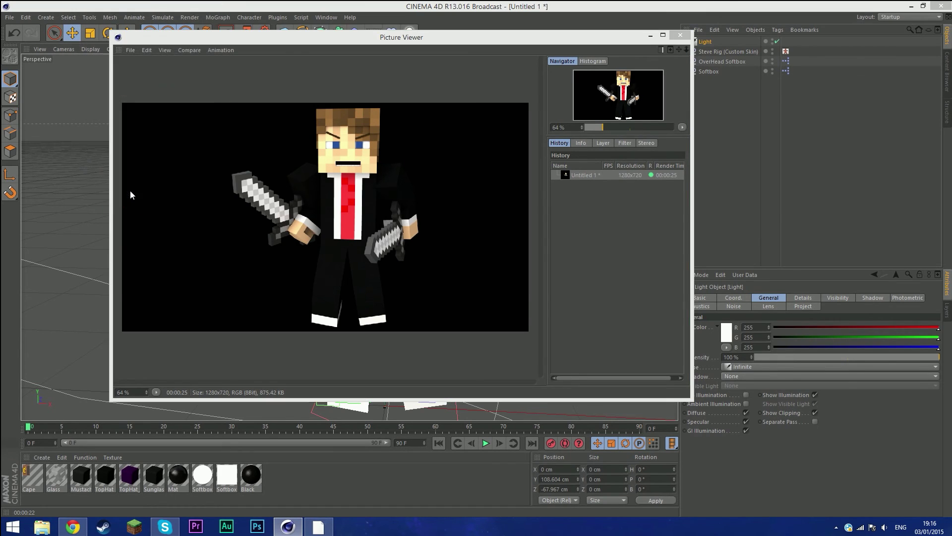
left_click(165, 125)
left_click(157, 114)
left_click(505, 298)
left_click(650, 37)
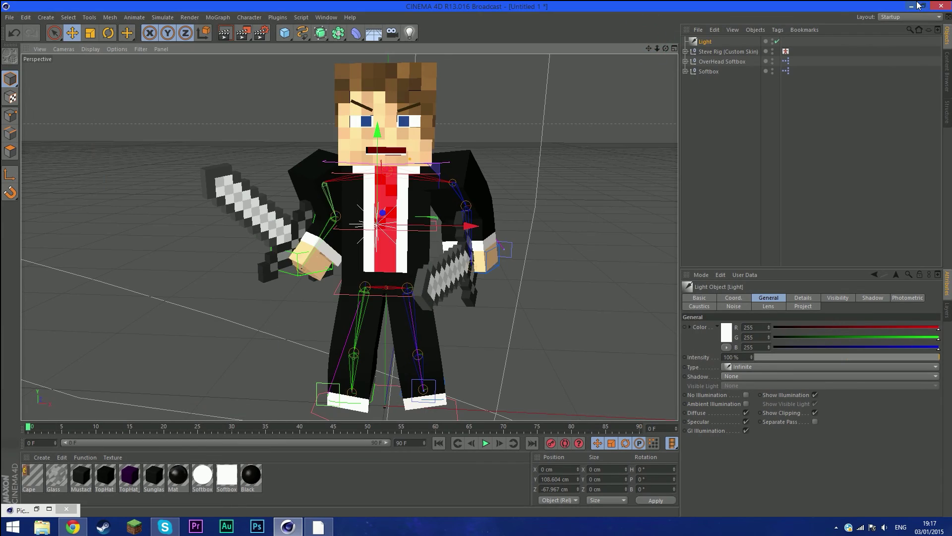
Step: Open Untitled 1.png from the desktop in Photo Viewer to check it, then close it
left_click(911, 6)
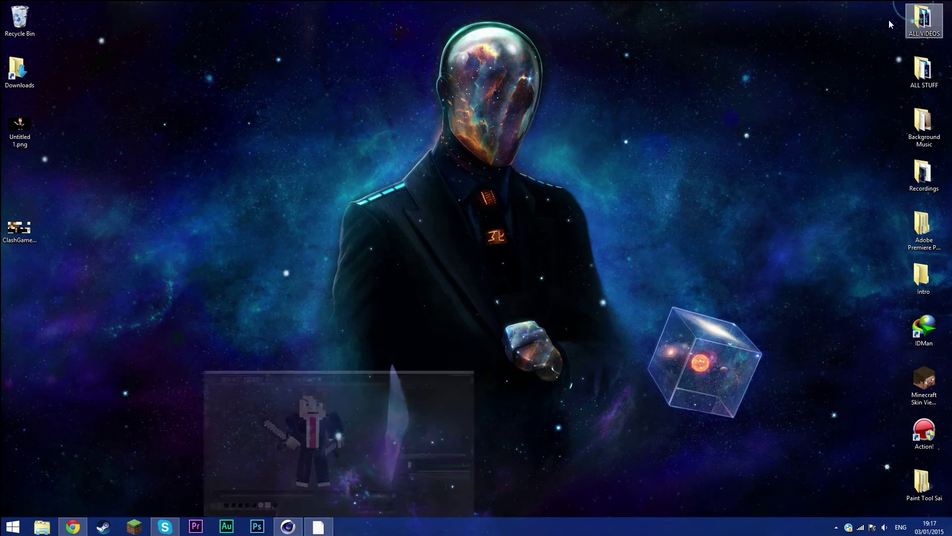
double_click(31, 140)
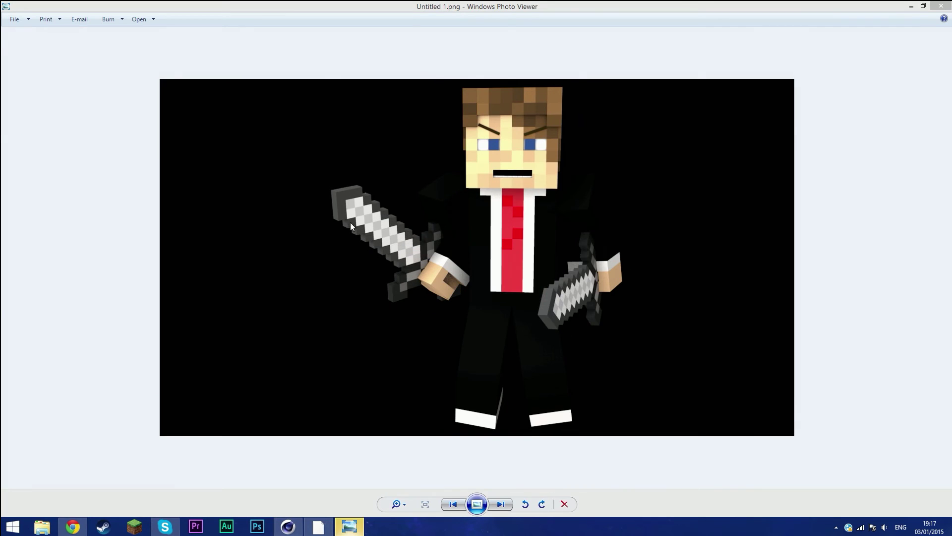
left_click(941, 6)
Step: Bring Cinema 4D back and render the scene again
left_click(287, 526)
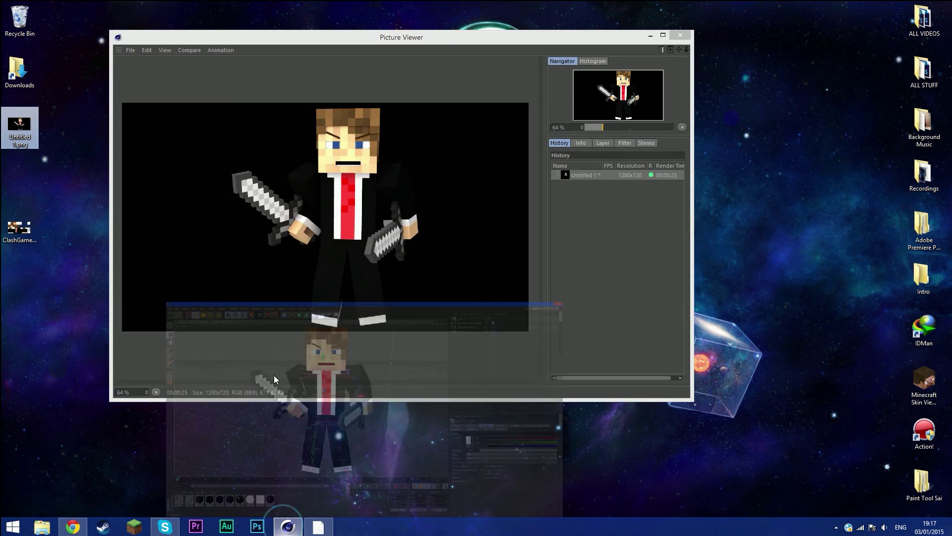
left_click(679, 35)
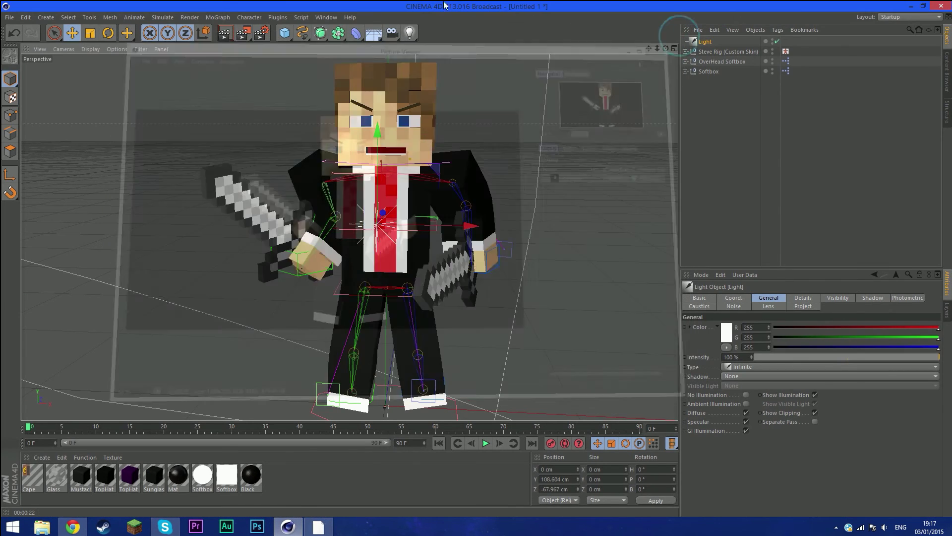
left_click(325, 17)
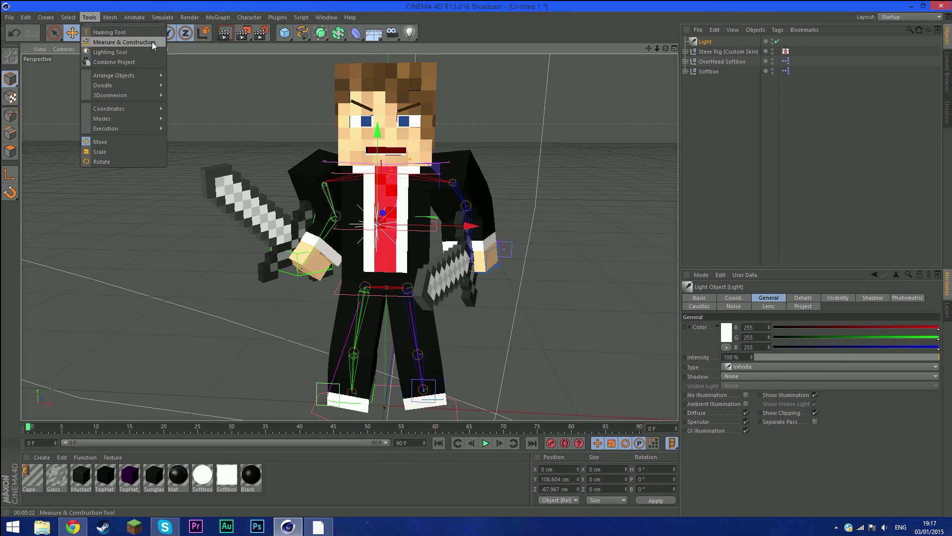
left_click(251, 14)
left_click(249, 33)
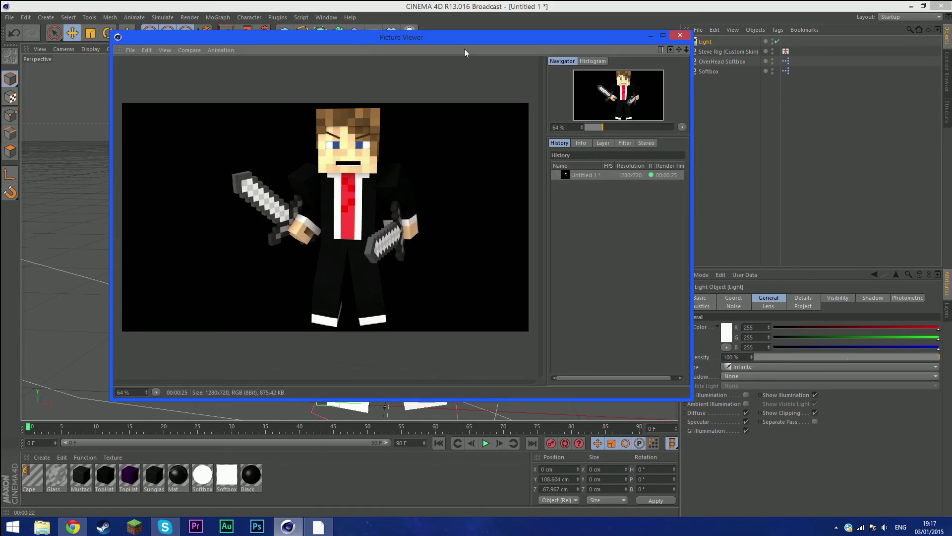
Step: Stop the current render and set the render output format to PNG with Alpha Channel enabled
left_click(680, 36)
left_click(489, 296)
key("ctrl+b")
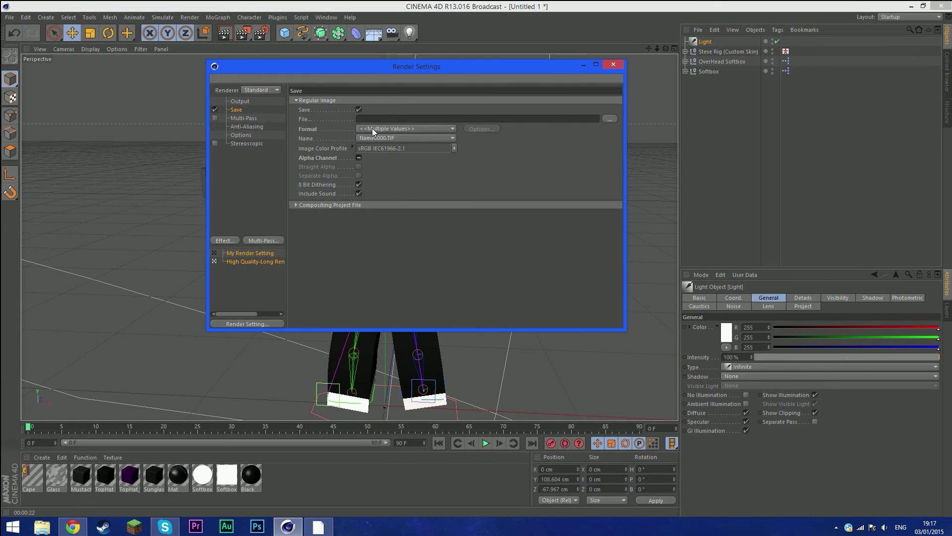
left_click(373, 131)
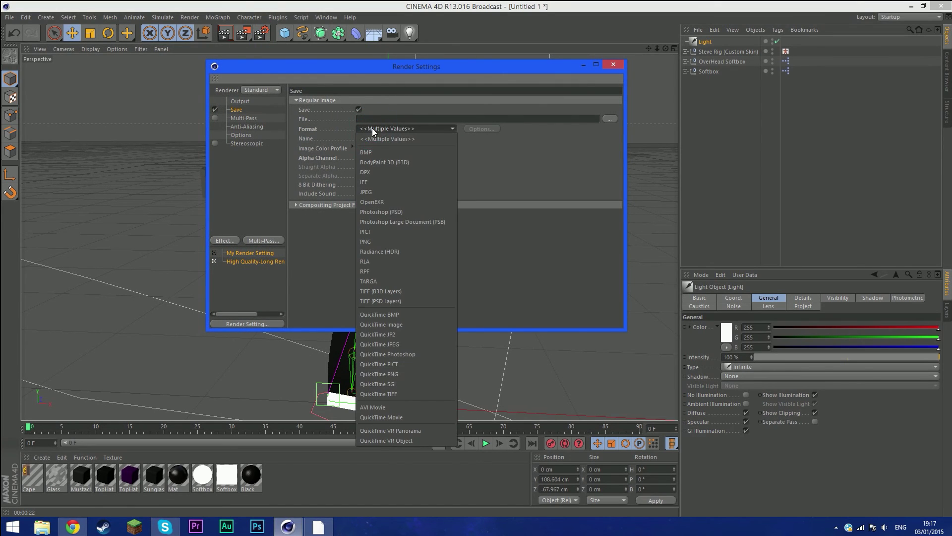
left_click(379, 241)
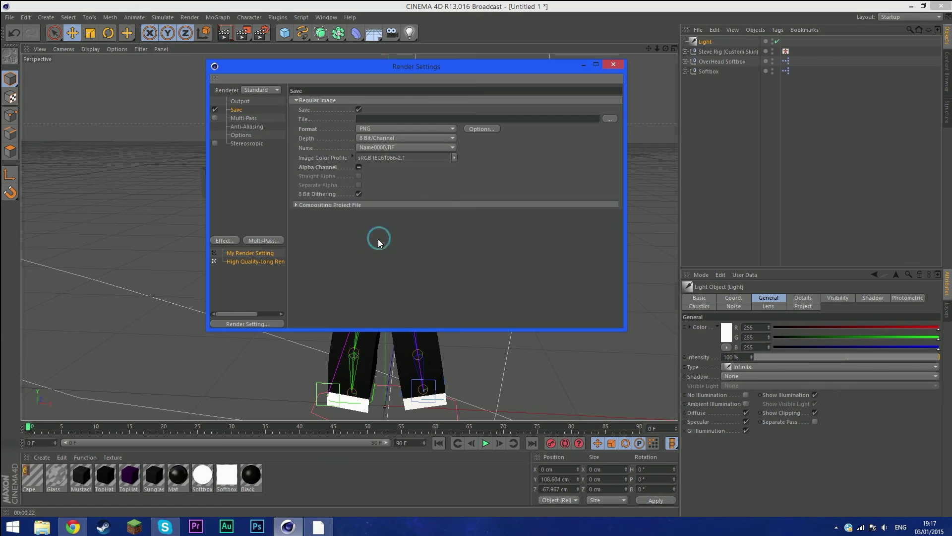
left_click(358, 169)
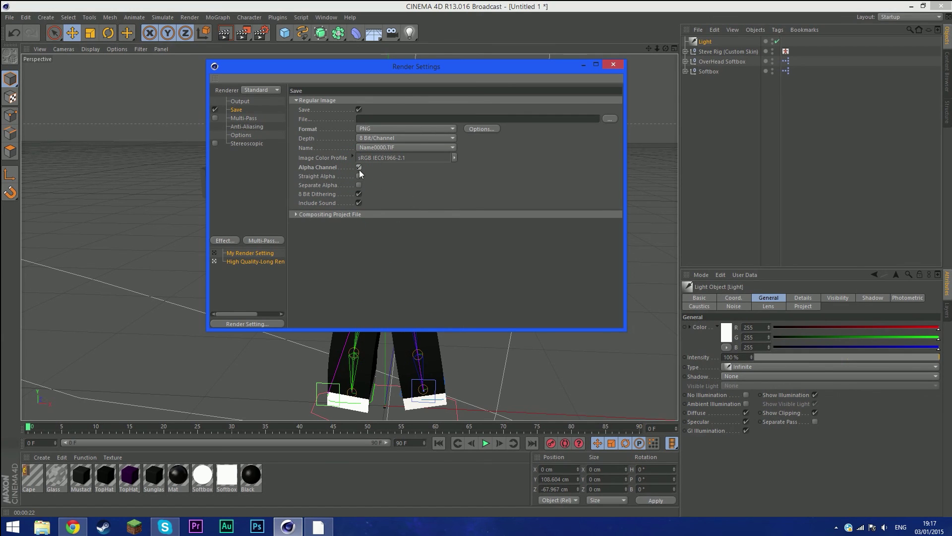
left_click(614, 65)
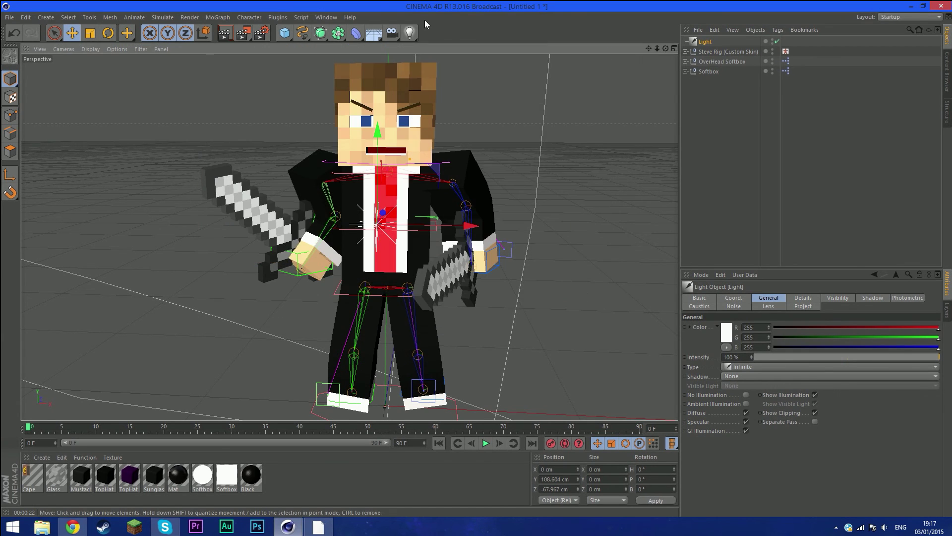
Step: Re-render the scene and save it over Untitled 1.png on the desktop
key("shift+r")
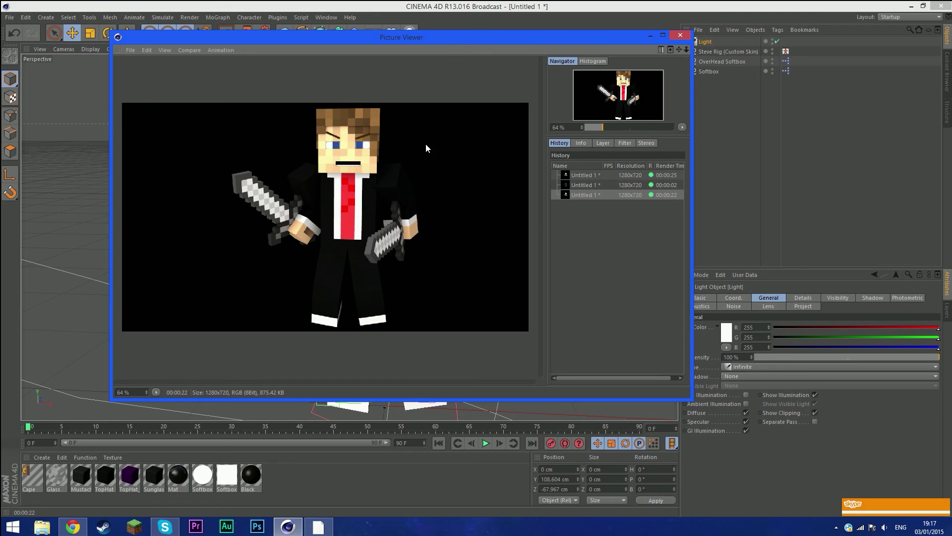
left_click(128, 50)
left_click(144, 76)
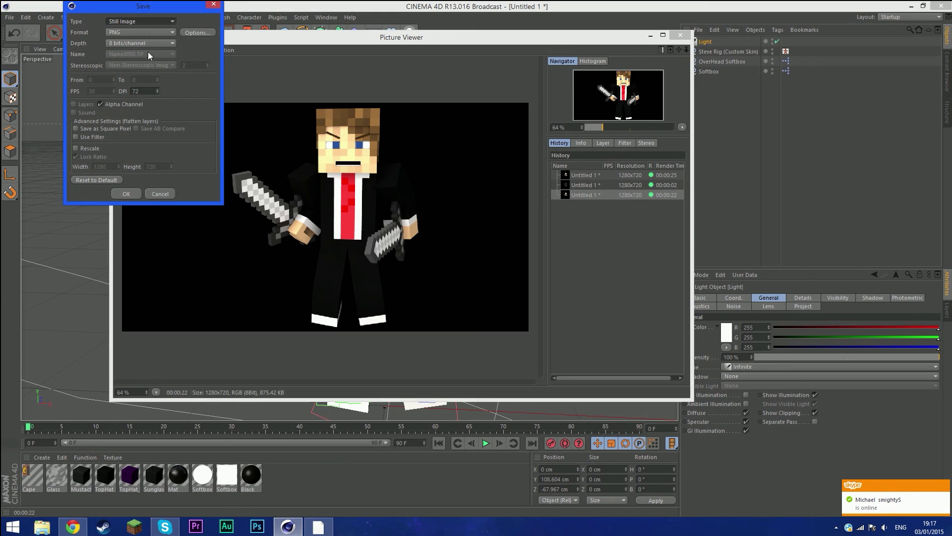
left_click(119, 194)
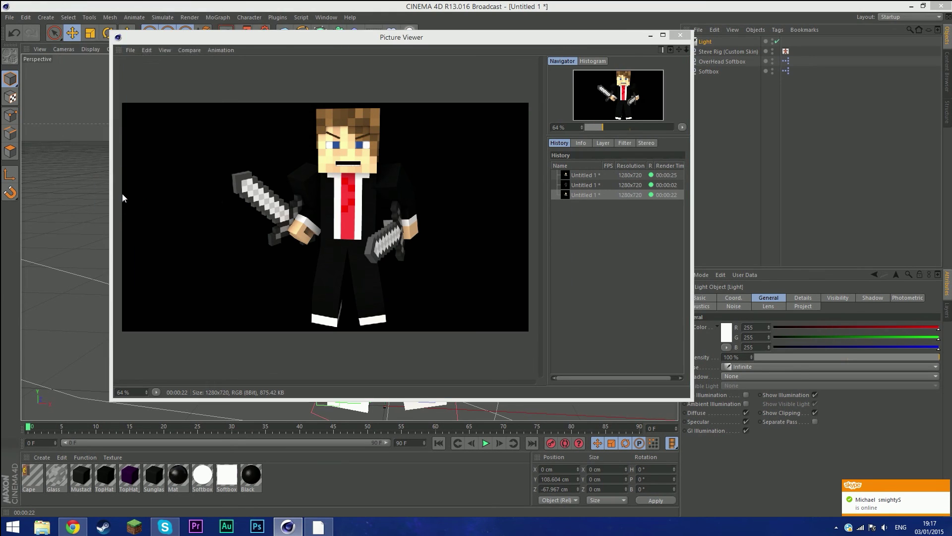
left_click(491, 296)
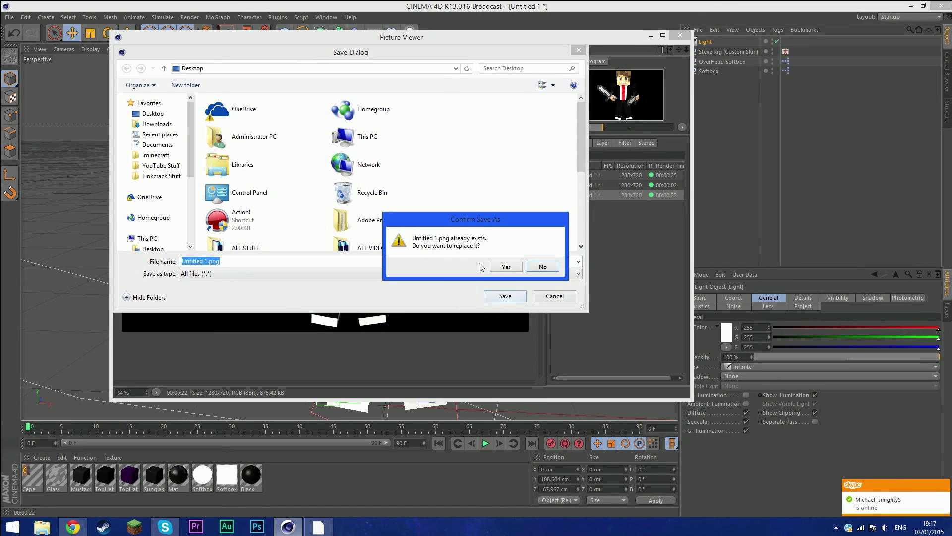
left_click(500, 266)
left_click(650, 35)
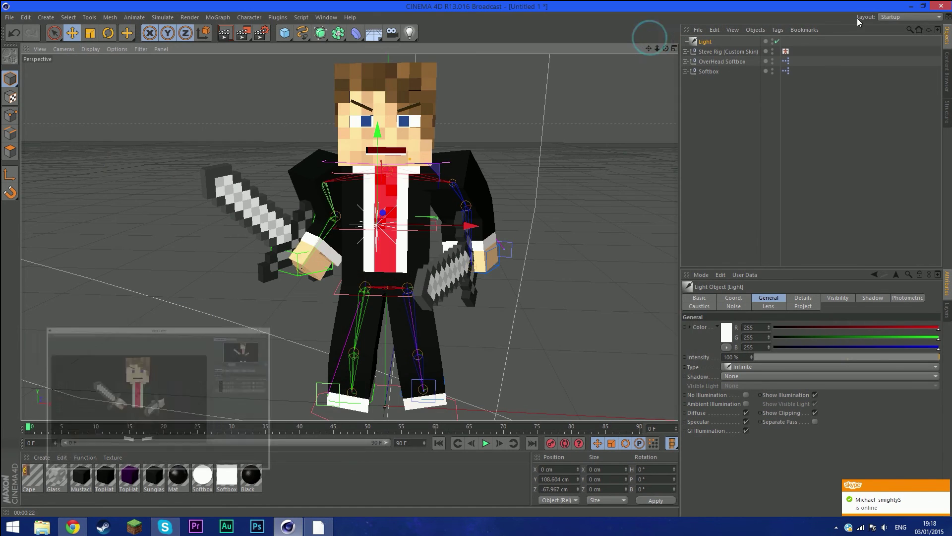
left_click(912, 6)
Step: Open Untitled 1.png in Photo Viewer and zoom in on the character's face to check the transparent edges
double_click(35, 147)
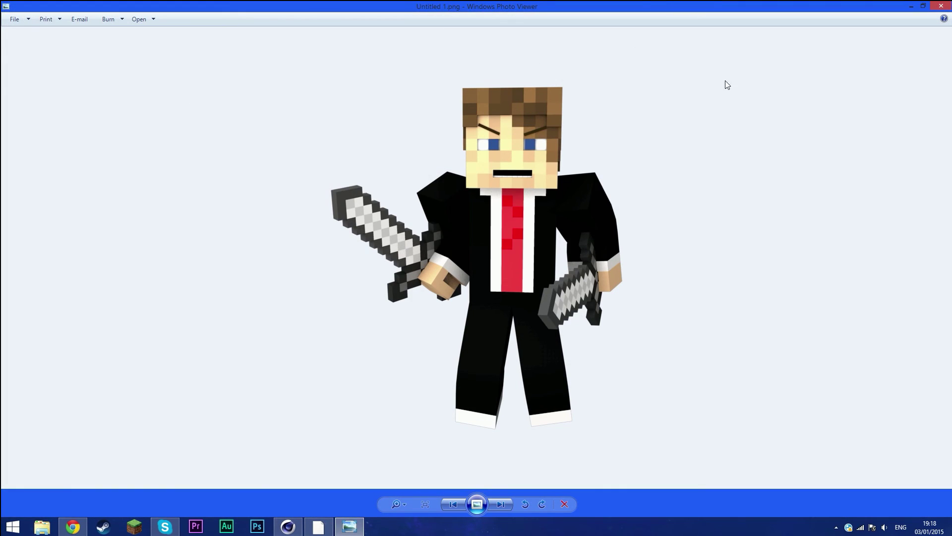
scroll(541, 218, "up", 5)
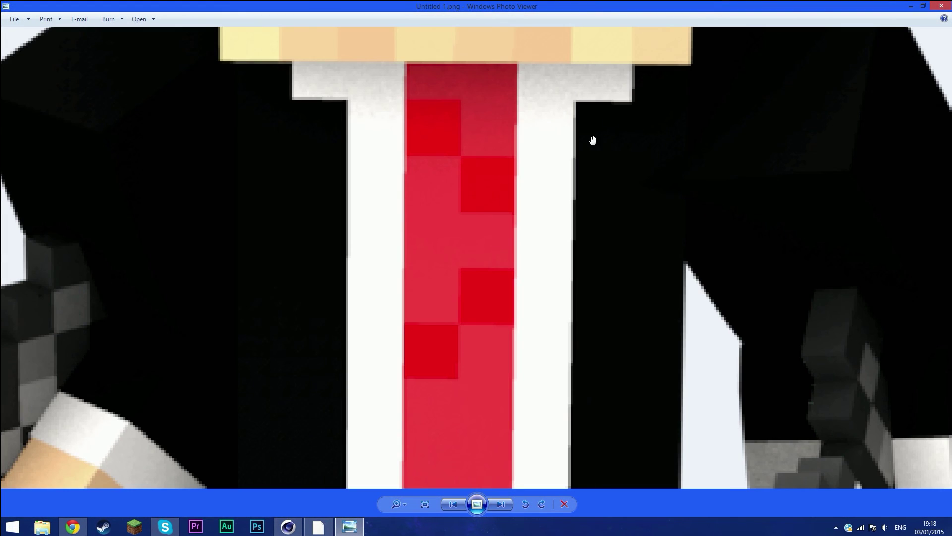
left_click_drag(659, 46, 617, 274)
scroll(605, 319, "down", 5)
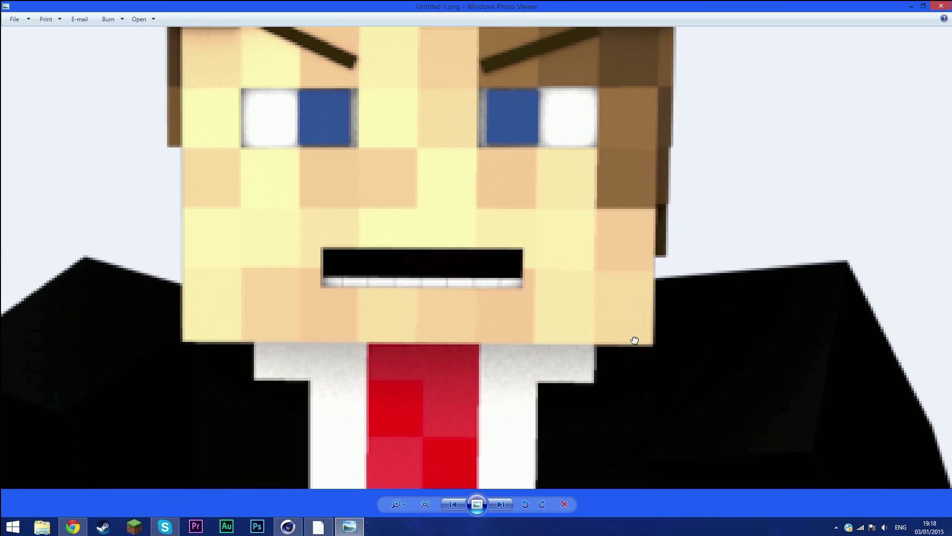